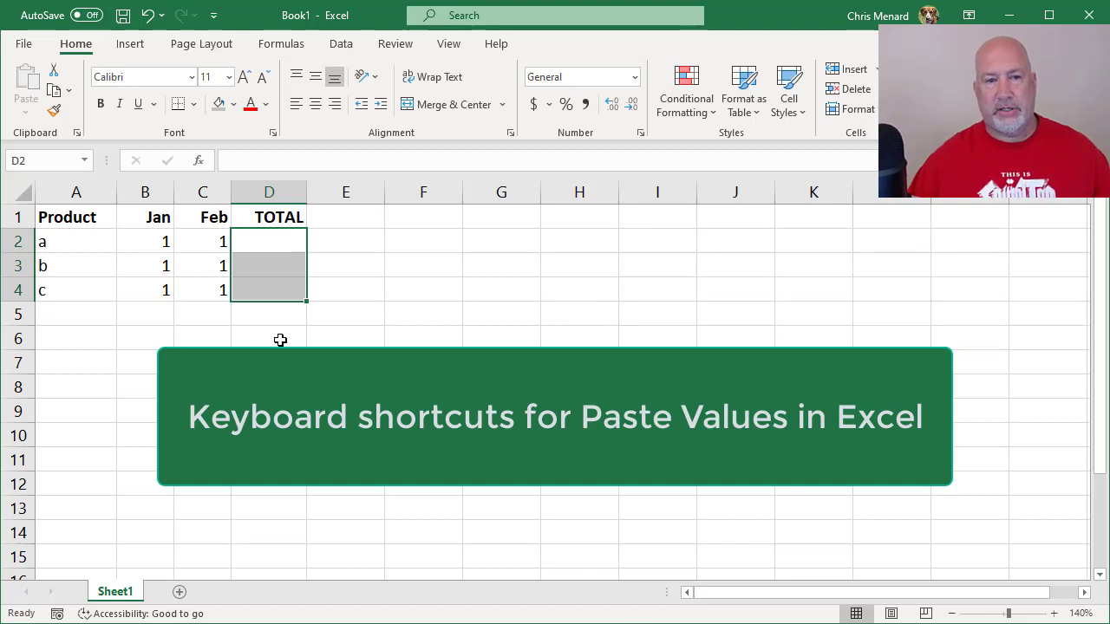
AutoSum each product's Jan and Feb values into D2:D4, formatted as bold Accounting totals.
left_click(184, 245)
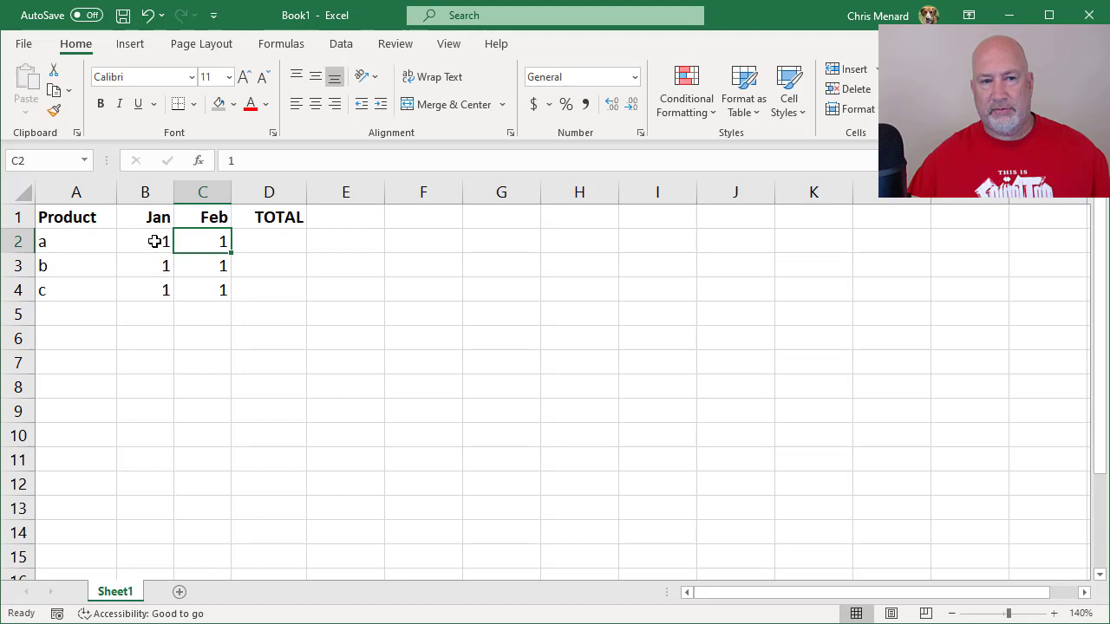
left_click(152, 241)
left_click(189, 241)
left_click_drag(283, 243, 281, 283)
key("alt+equal")
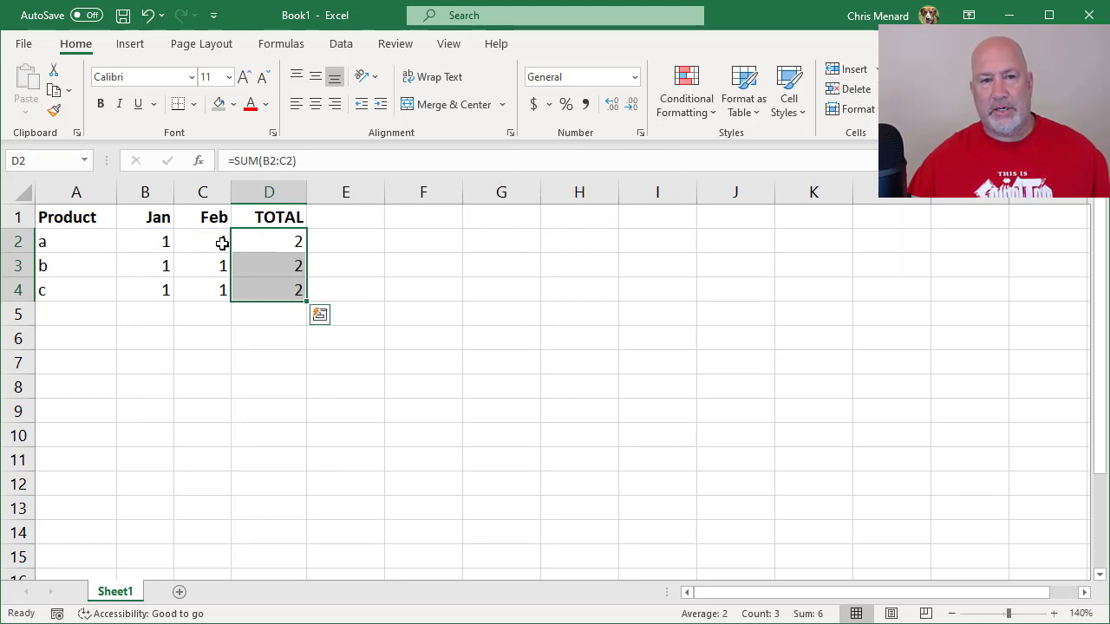
left_click(534, 107)
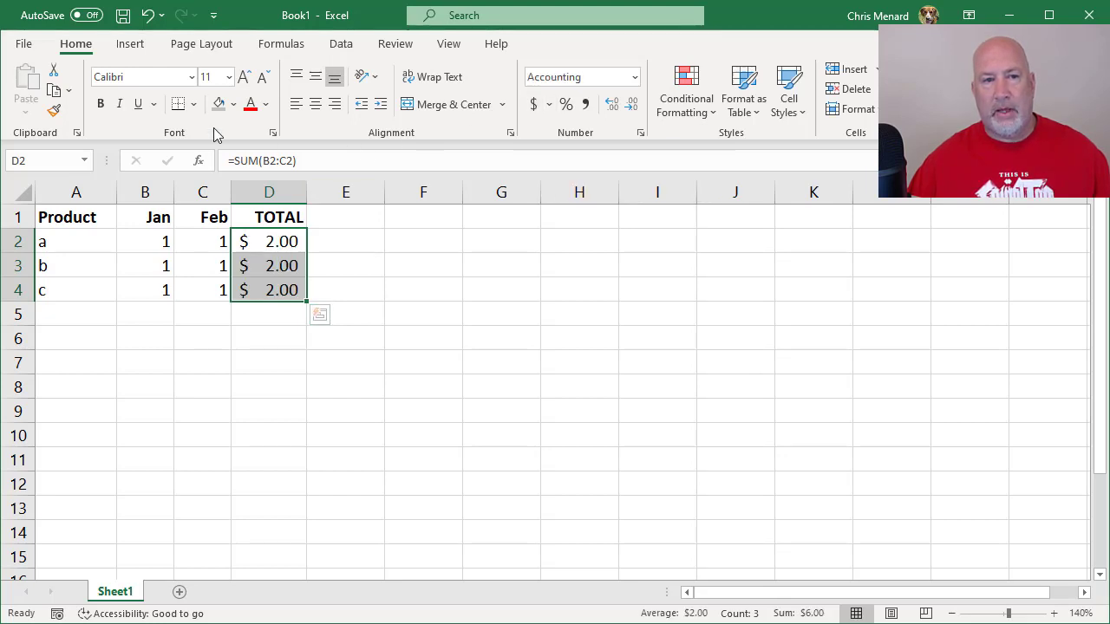
left_click(101, 104)
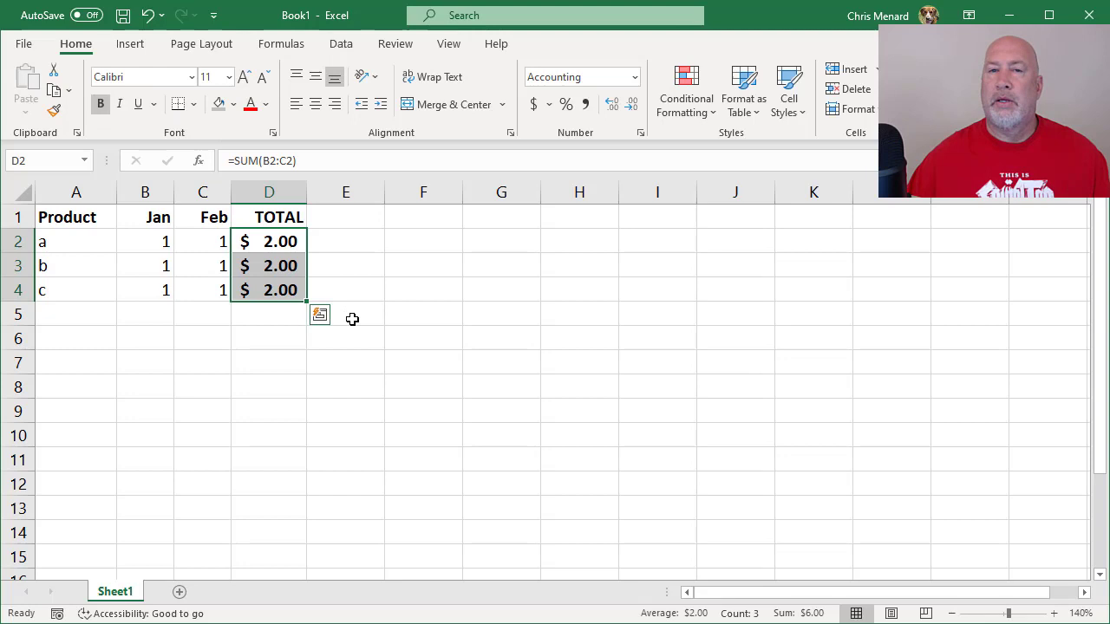
Paste the D2:D4 totals with formulas into H2:H4 and check the shifted SUM reference in H2.
right_click(267, 242)
left_click(304, 278)
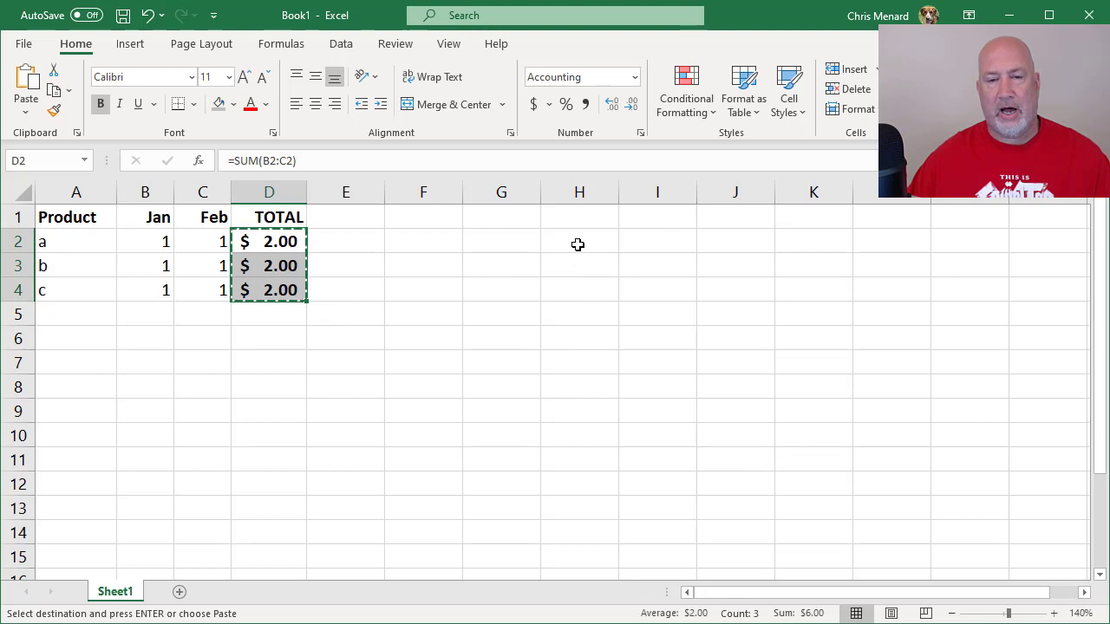
right_click(577, 245)
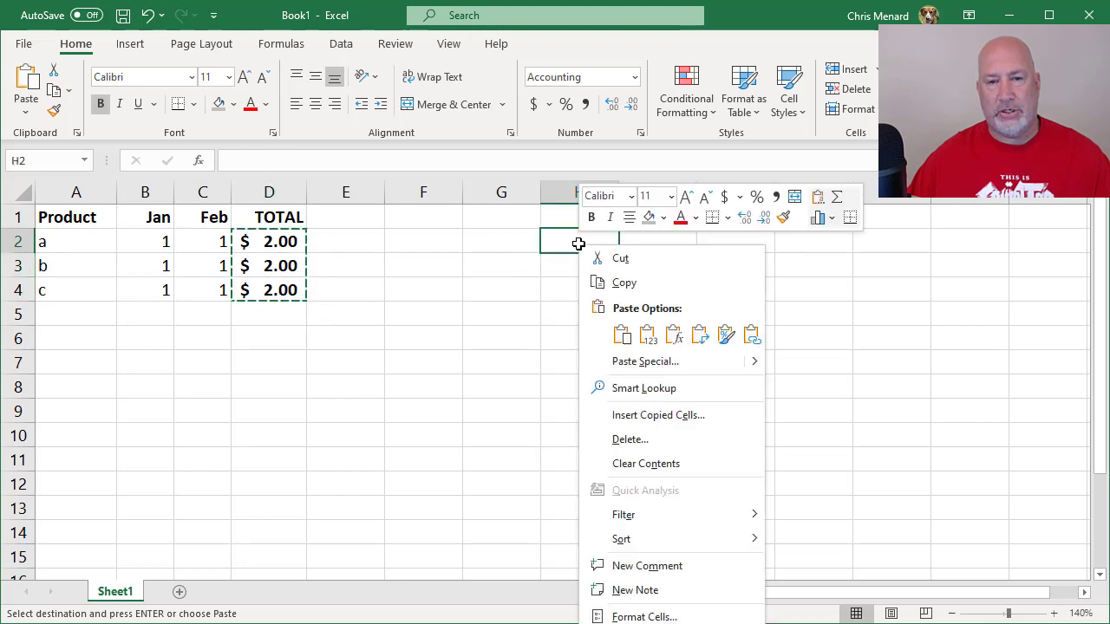
left_click(621, 334)
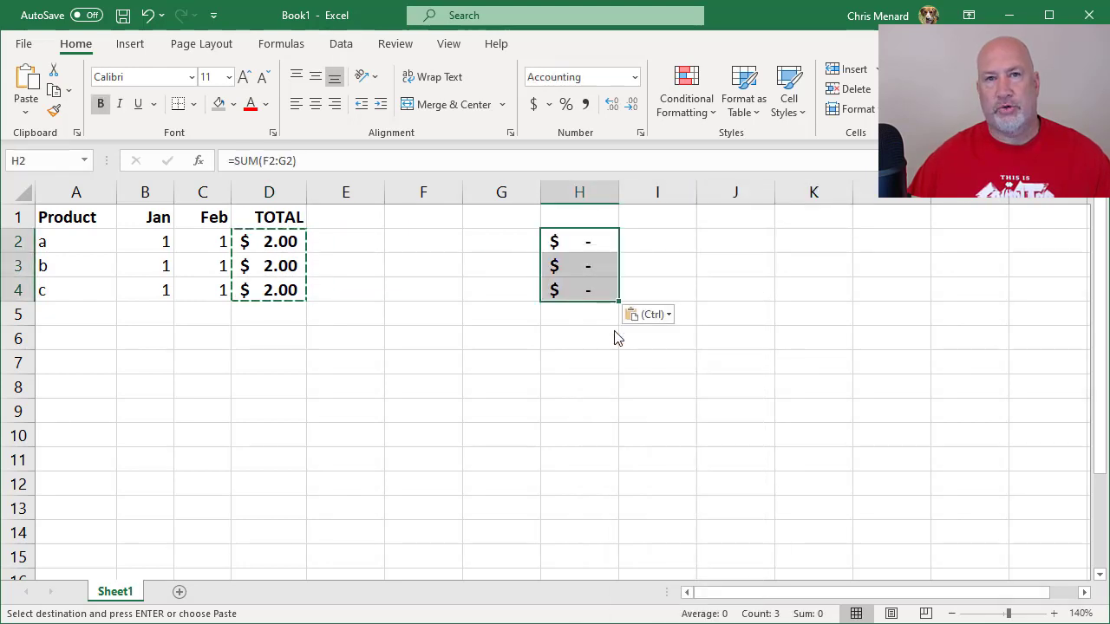
left_click(597, 243)
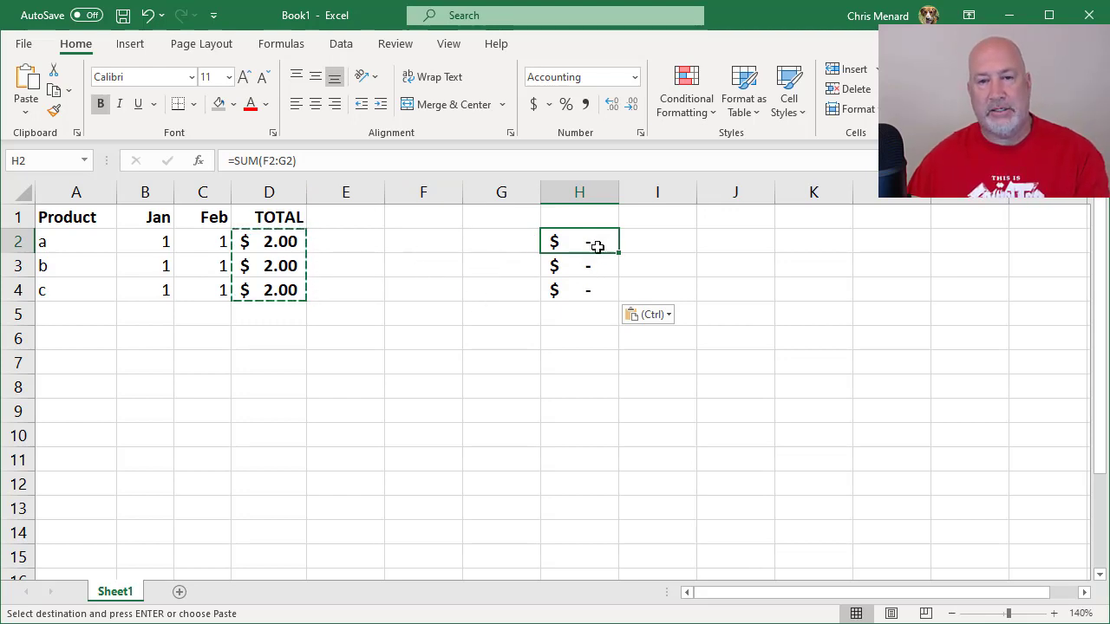
left_click_drag(595, 243, 587, 290)
Delete the contents of H2:H4 and clear their leftover formats.
key("Delete")
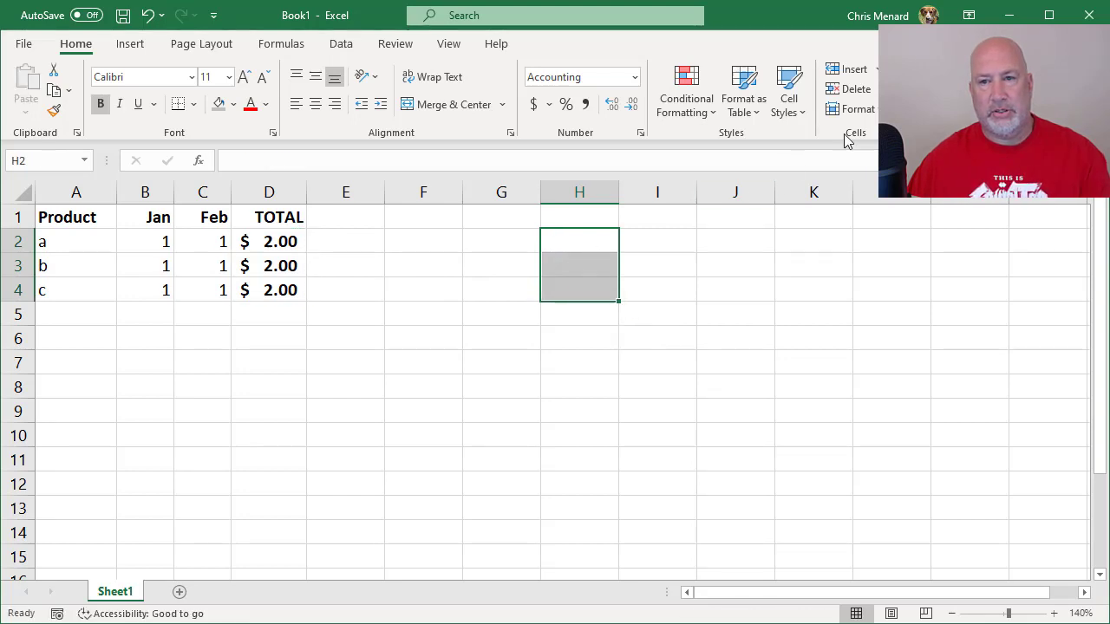
left_click(915, 109)
left_click(945, 154)
left_click(501, 241)
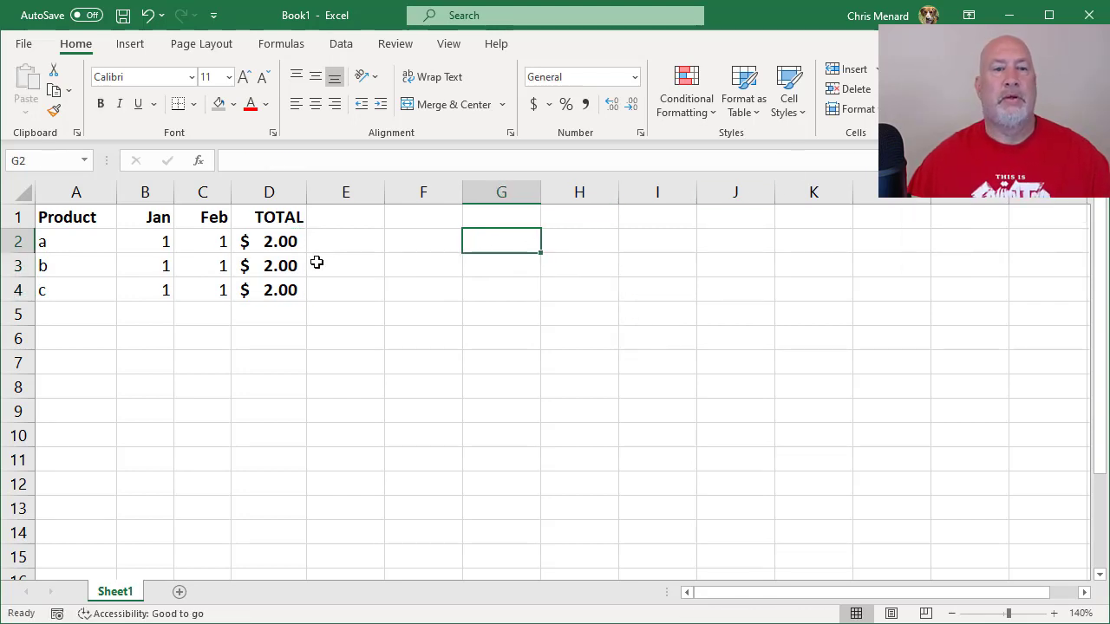
Paste the D2:D4 totals into H2 as values only, end copy mode, then delete them.
left_click_drag(278, 245, 282, 285)
right_click(284, 283)
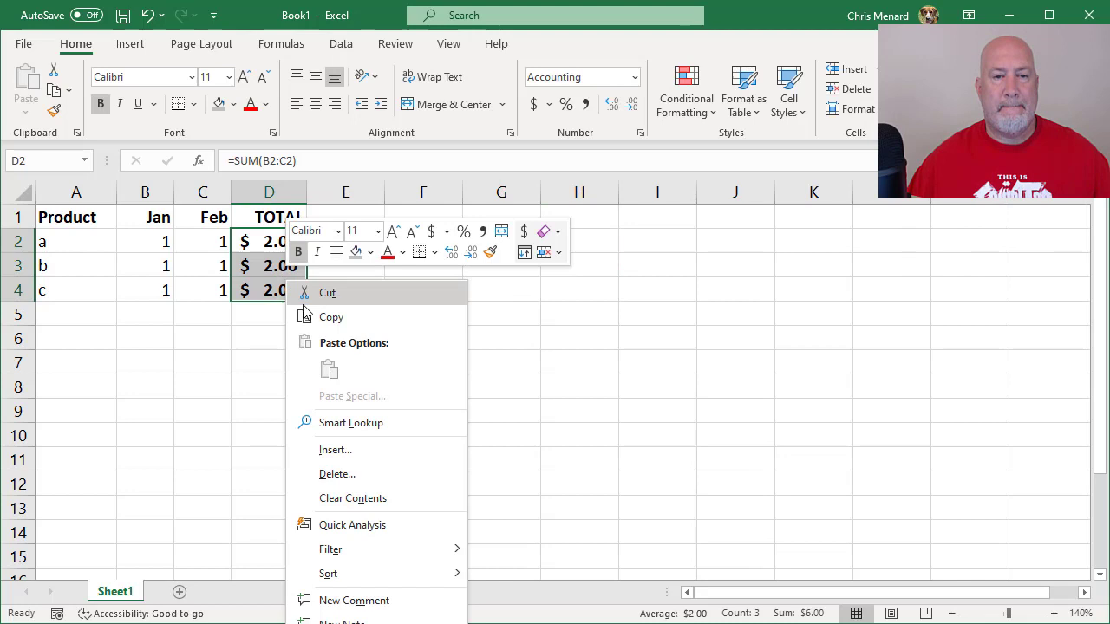
left_click(330, 318)
left_click(594, 244)
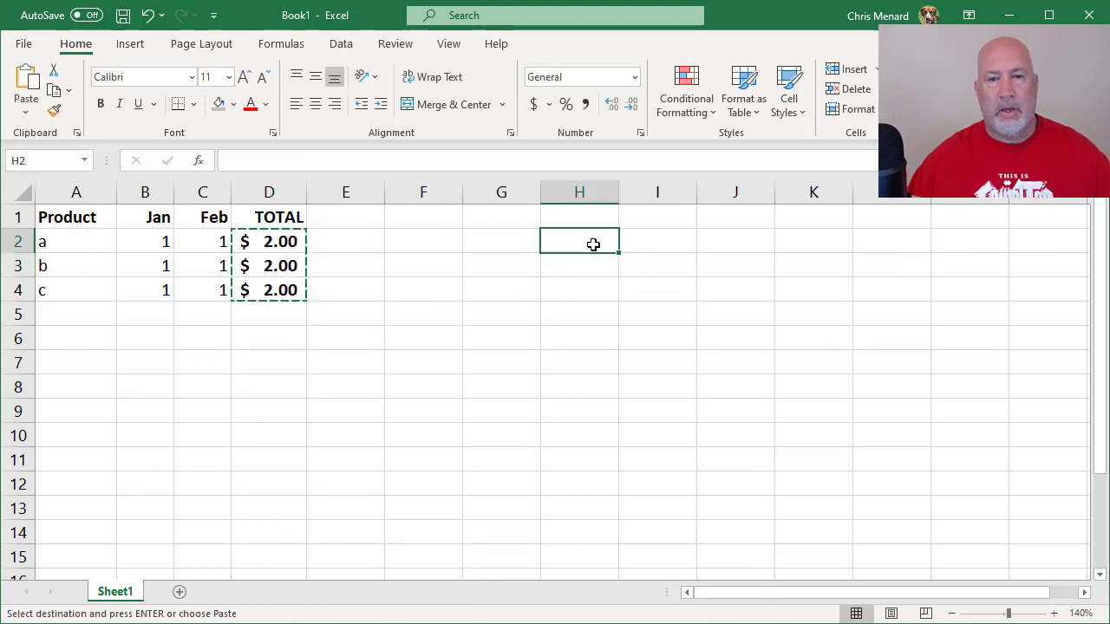
right_click(595, 249)
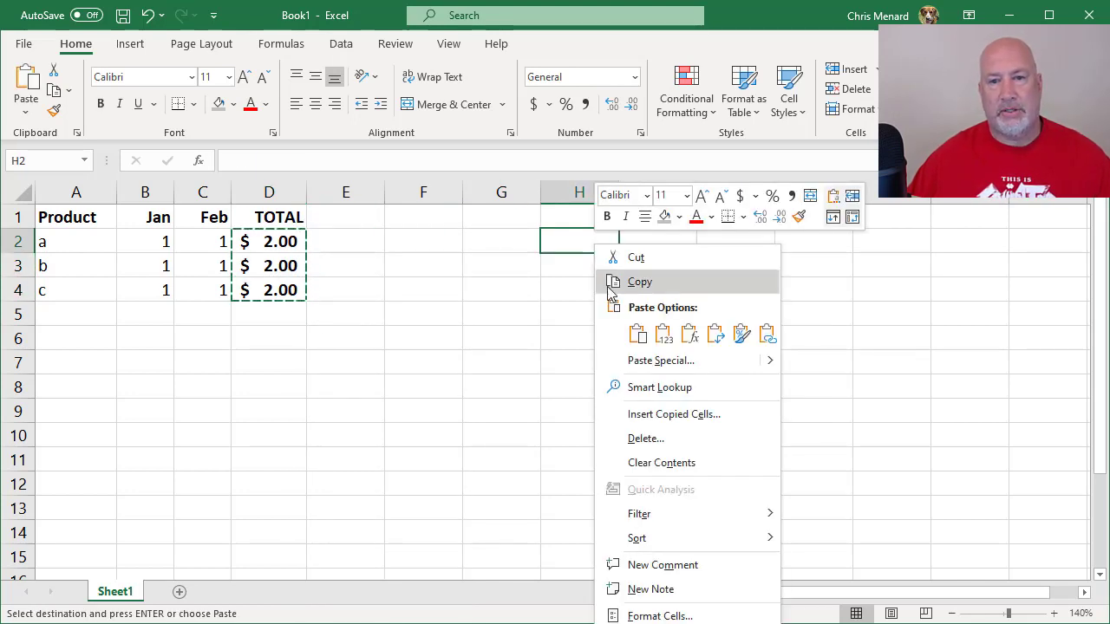
left_click(663, 338)
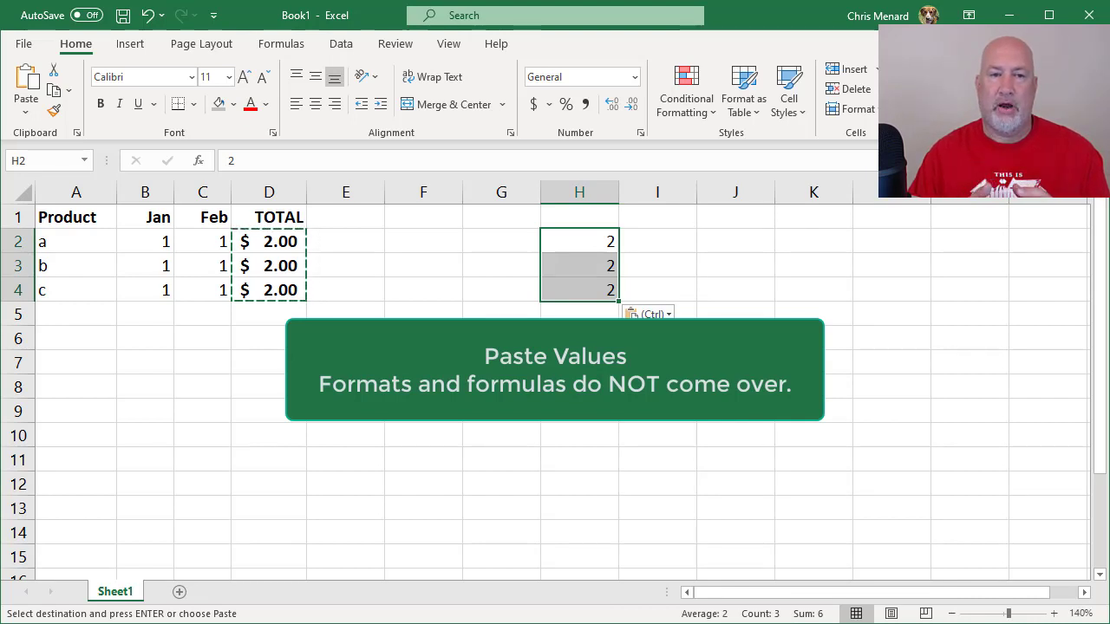
key("Escape")
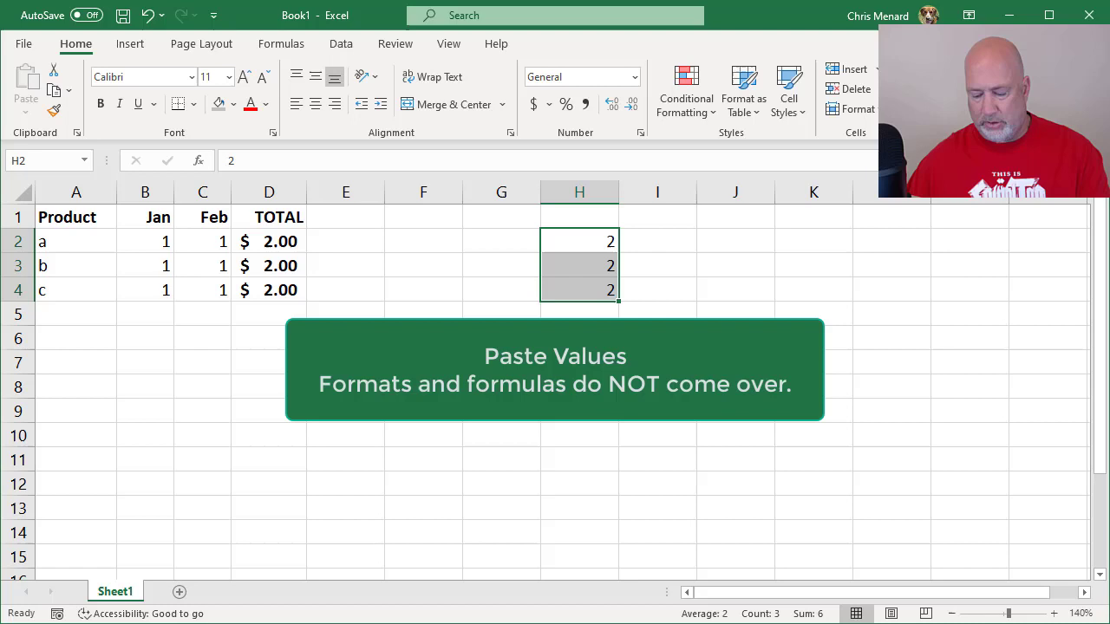
key("Delete")
left_click_drag(268, 239, 283, 286)
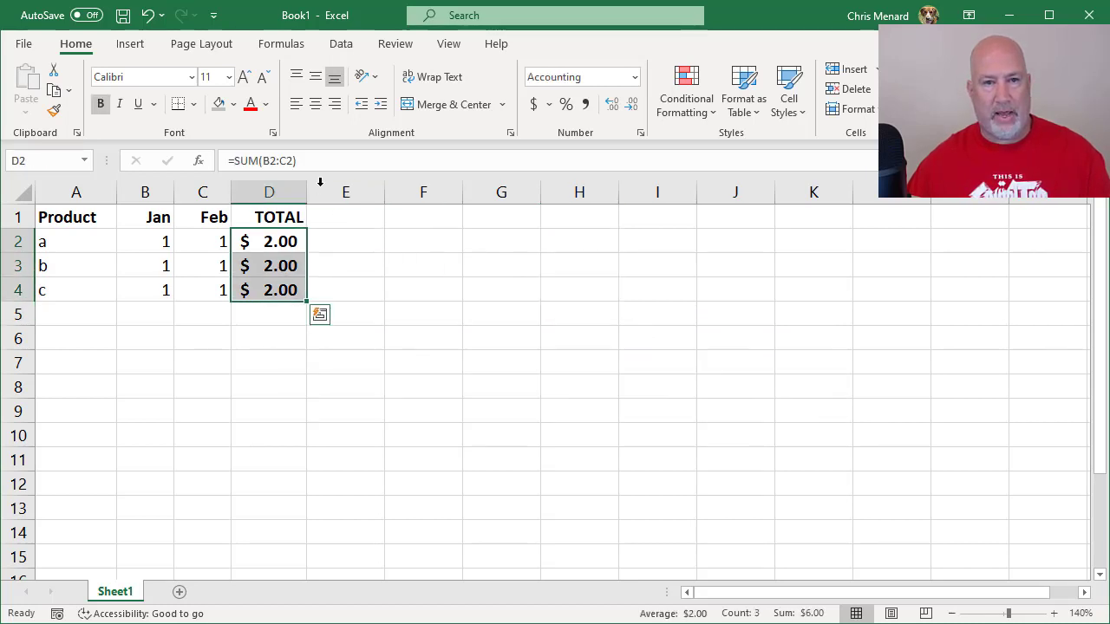
left_click_drag(278, 241, 287, 289)
right_click(287, 289)
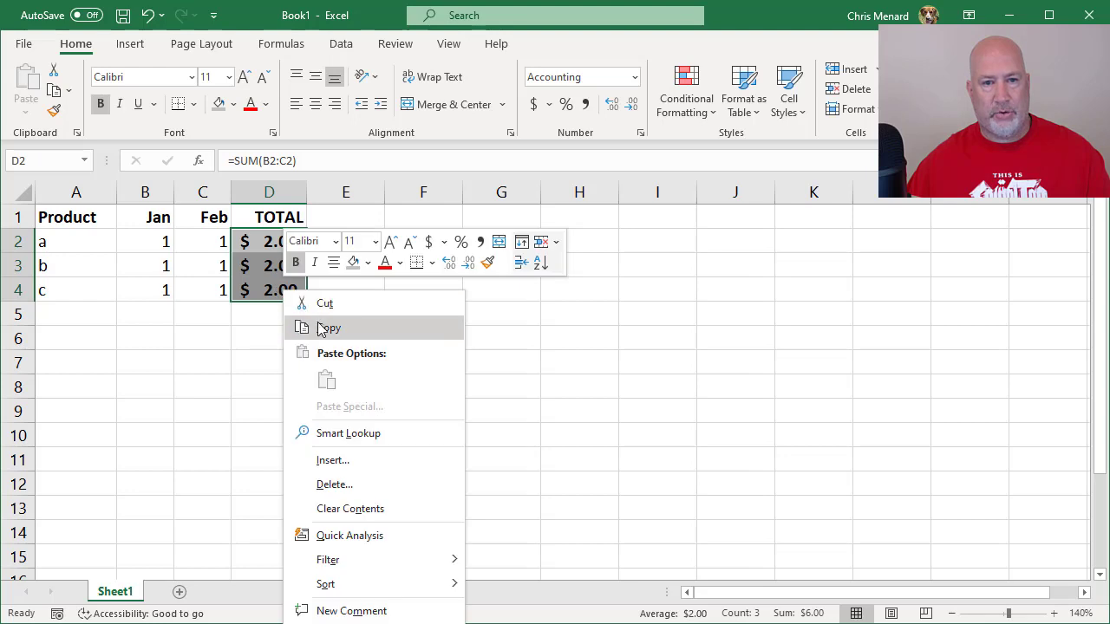
left_click(312, 325)
left_click(579, 241)
right_click(581, 241)
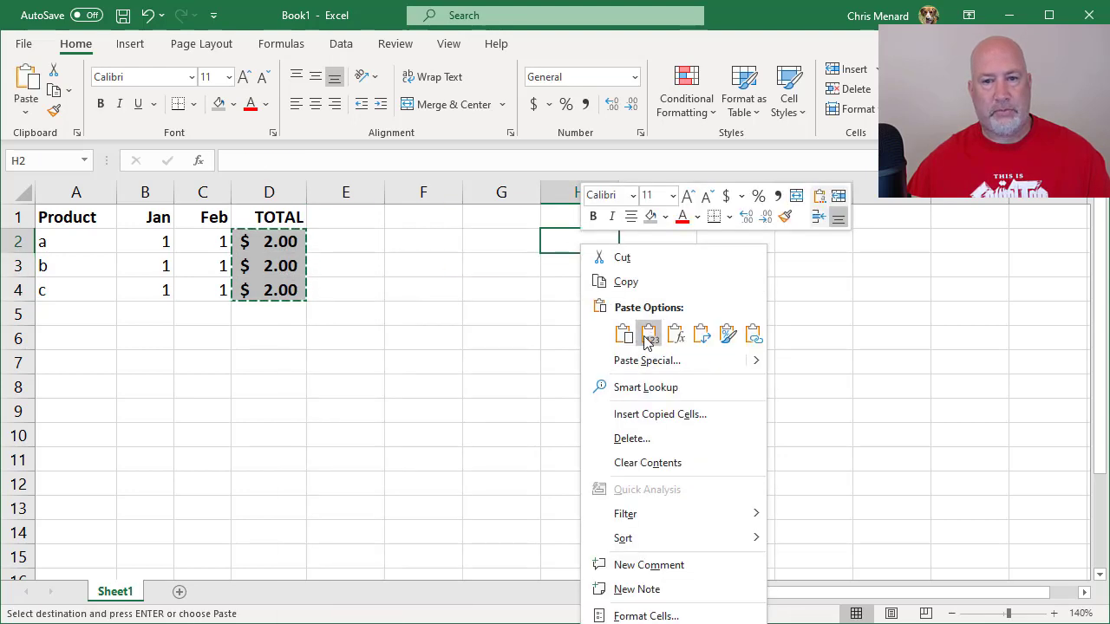
left_click(644, 332)
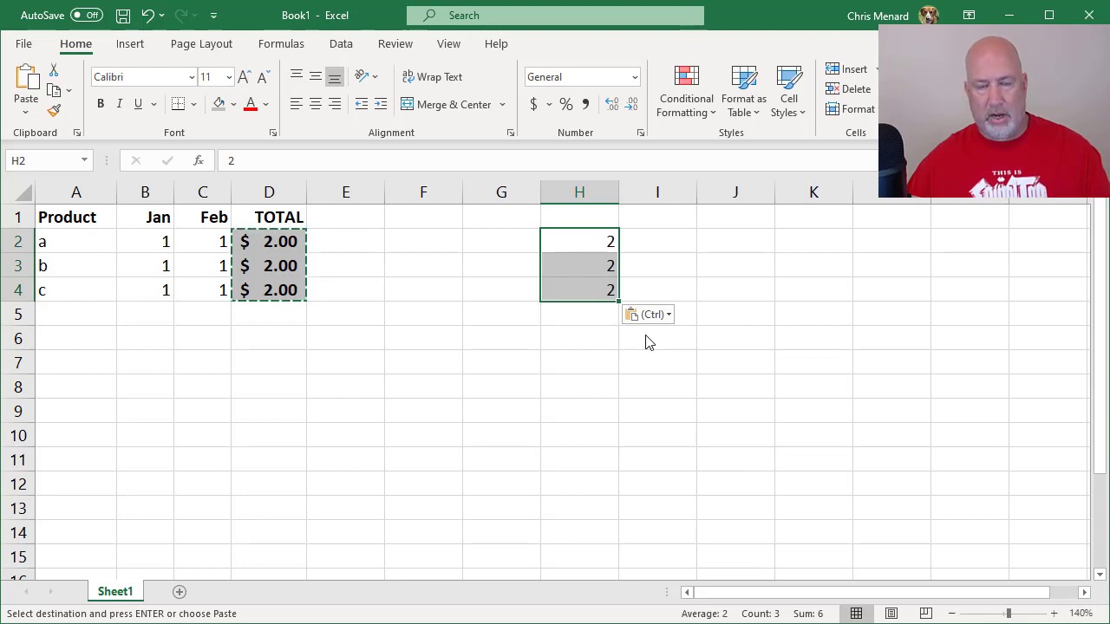
key("Escape")
key("Delete")
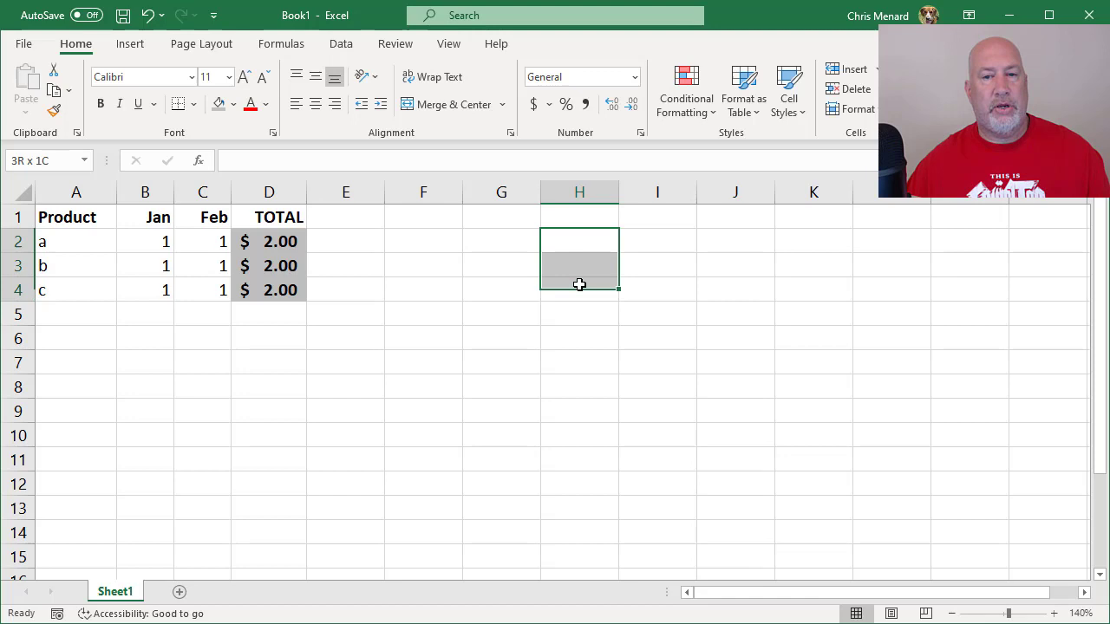
Give H2:H4 a grey fill with bold, 14-point text.
left_click(220, 104)
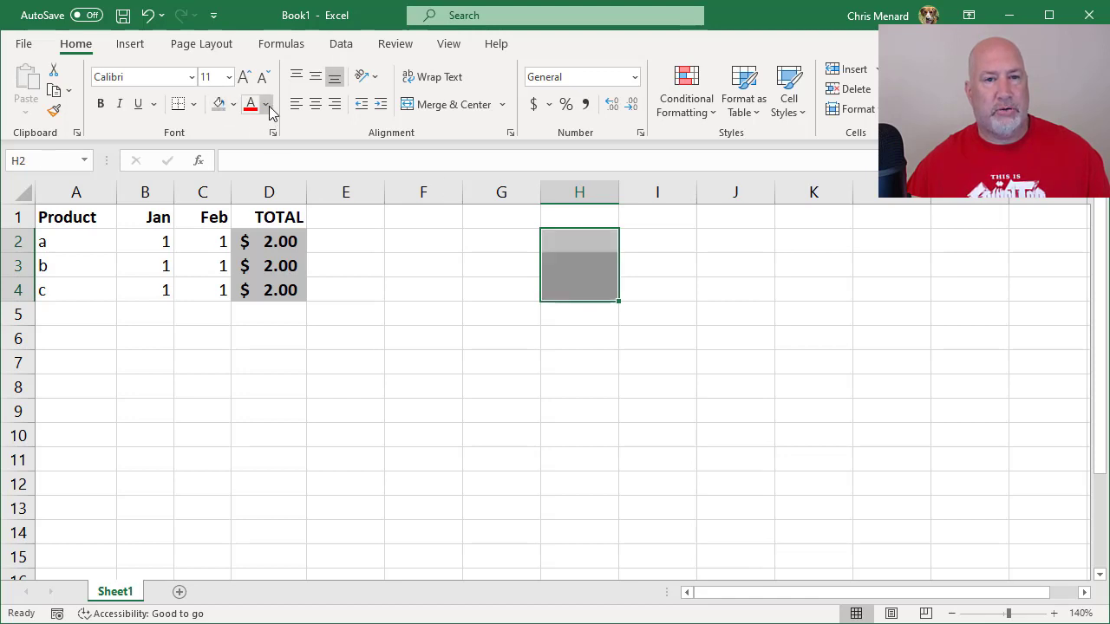
left_click(99, 106)
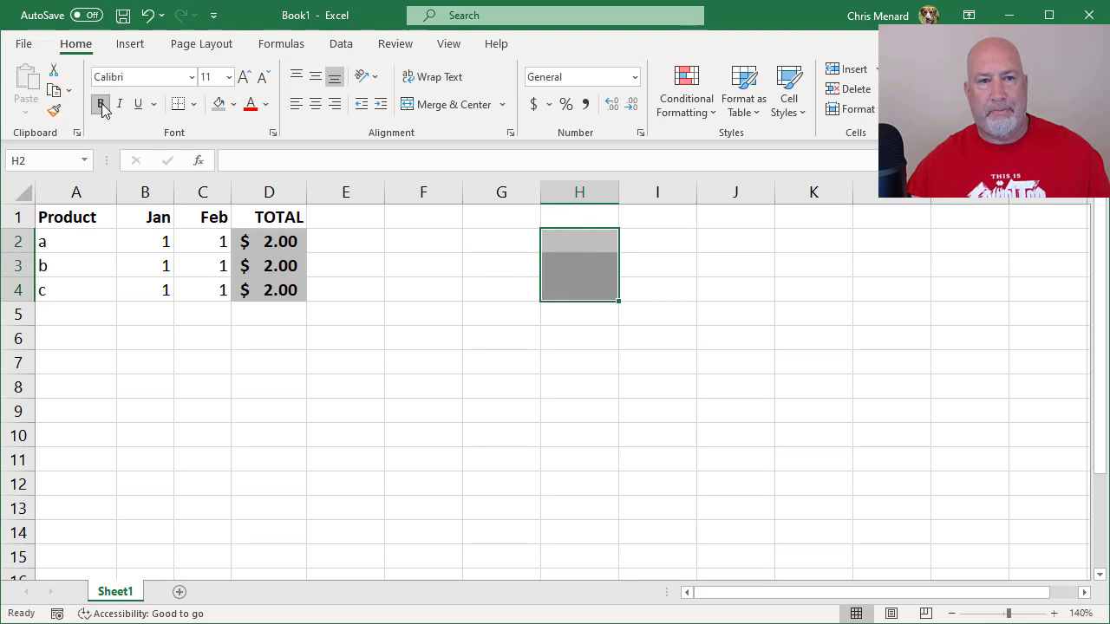
left_click(243, 76)
left_click(243, 76)
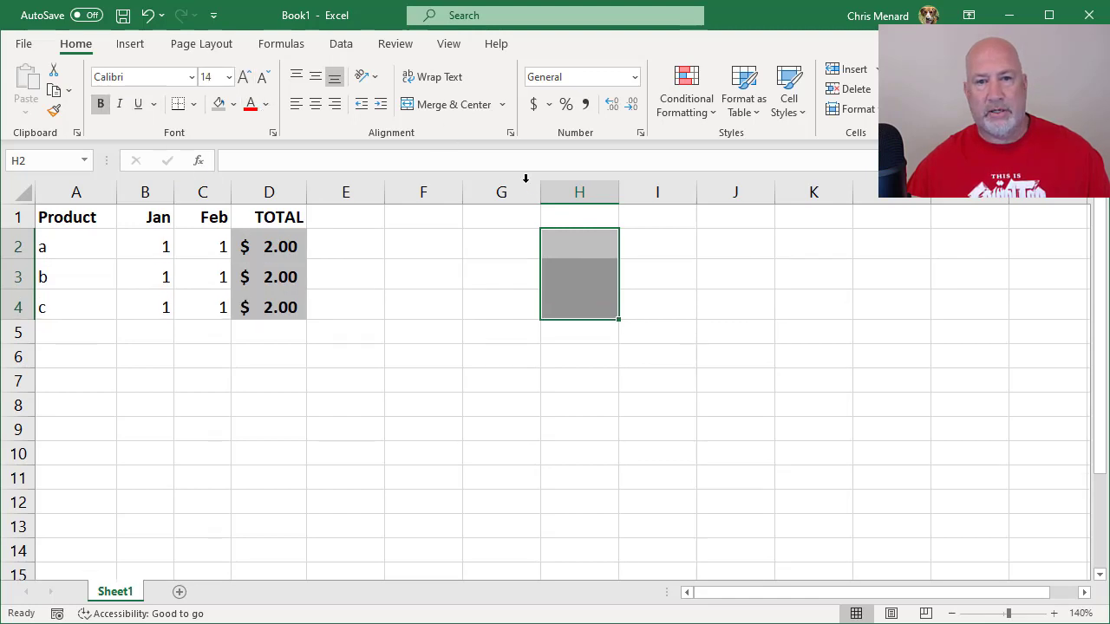
left_click(570, 246)
left_click_drag(570, 258, 557, 311)
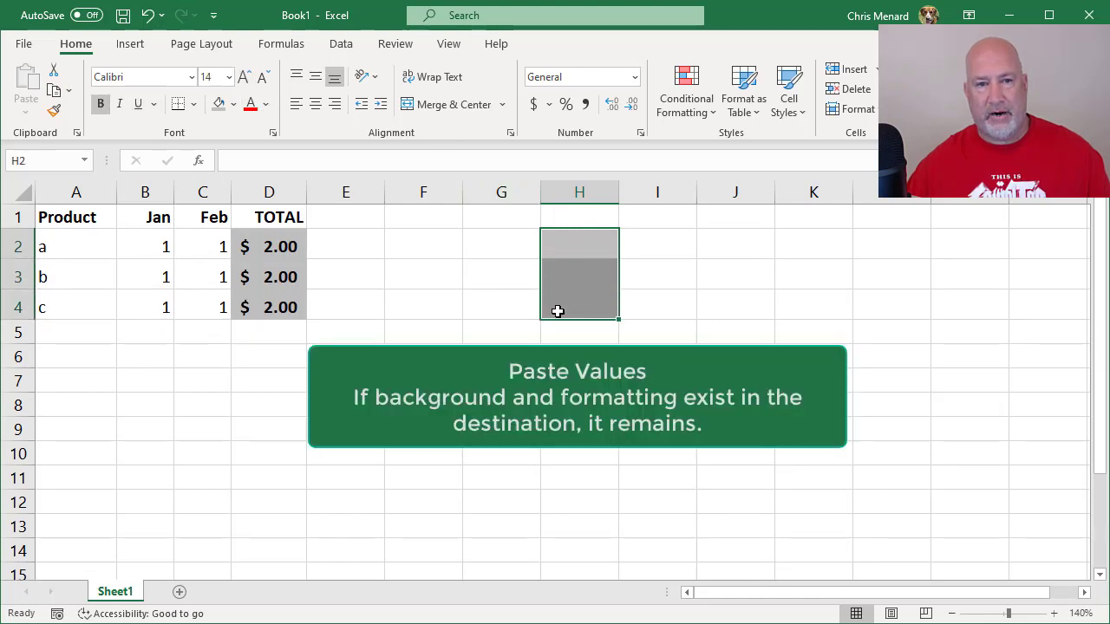
left_click(385, 301)
Paste the D2:D4 totals into the formatted H2:H4 as values, then clear and reselect H2:H4.
left_click_drag(292, 246, 282, 303)
right_click(282, 303)
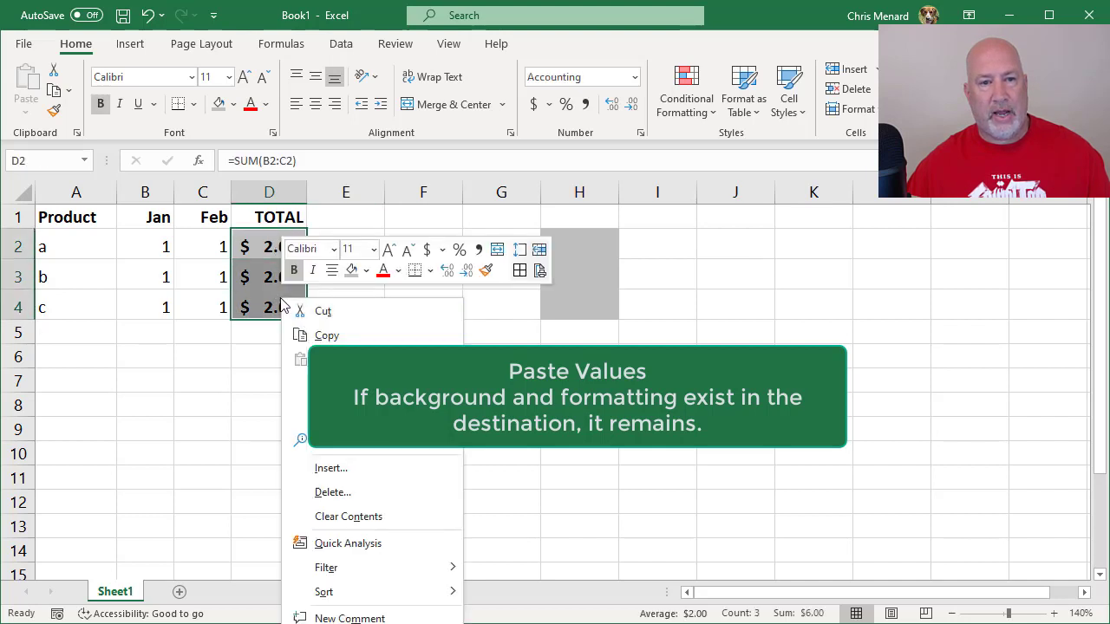
left_click(323, 335)
left_click(590, 239)
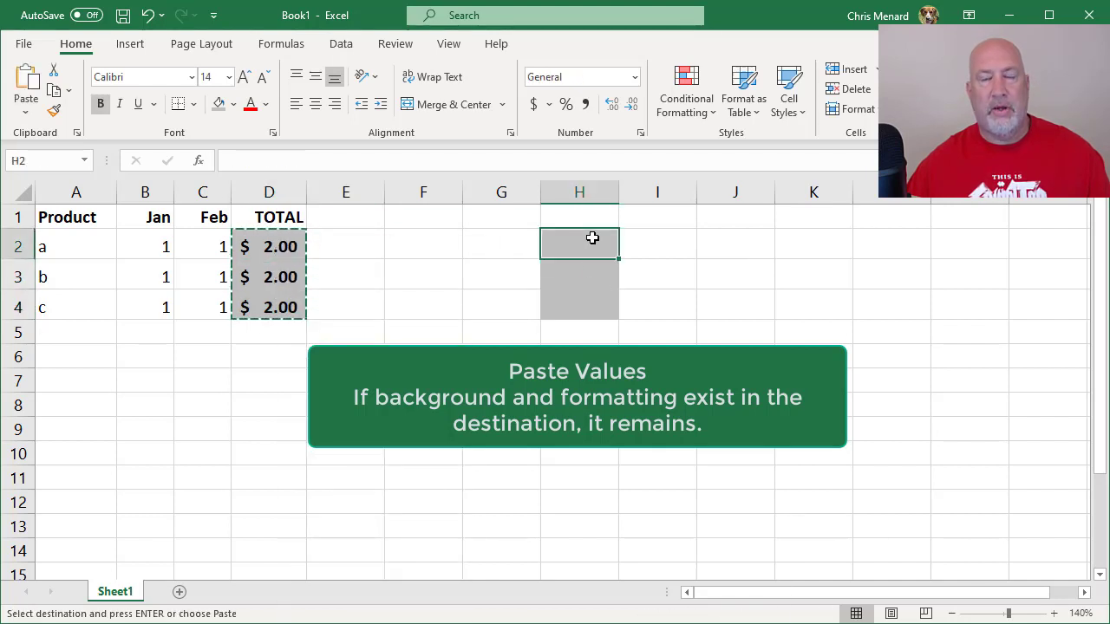
right_click(592, 238)
left_click(662, 327)
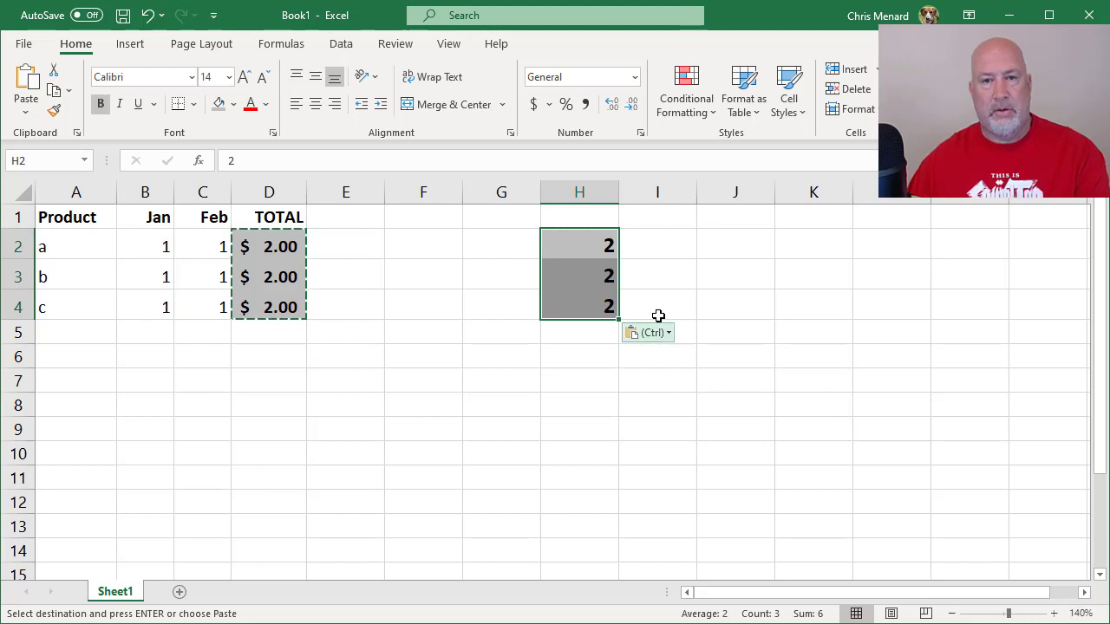
key("Delete")
mouse_move(548, 260)
left_mouse_down()
mouse_move(562, 263)
mouse_move(560, 309)
left_mouse_up()
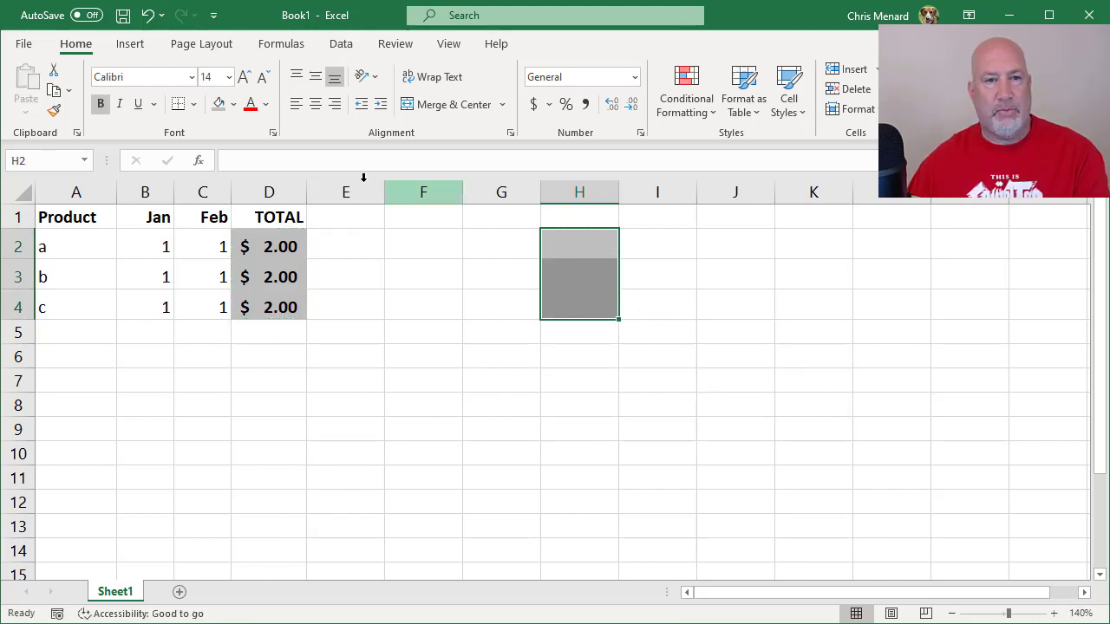
Clear formats from H2:H4, then paste the D2:D4 totals there as values using Alt, H, V, V.
left_click(923, 109)
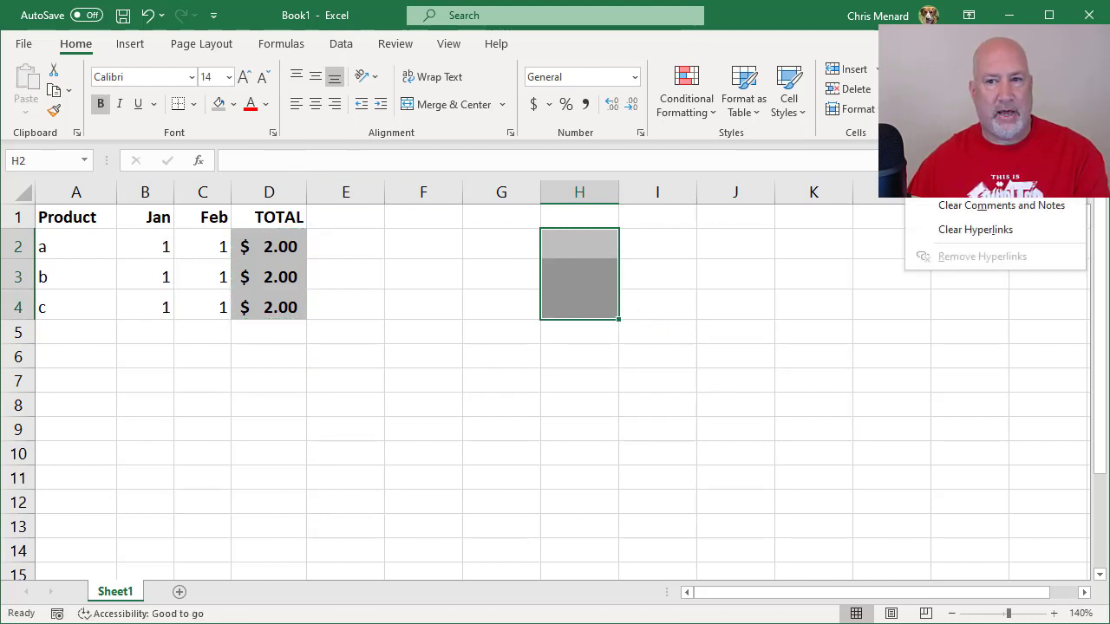
left_click(963, 156)
left_click_drag(249, 236, 262, 286)
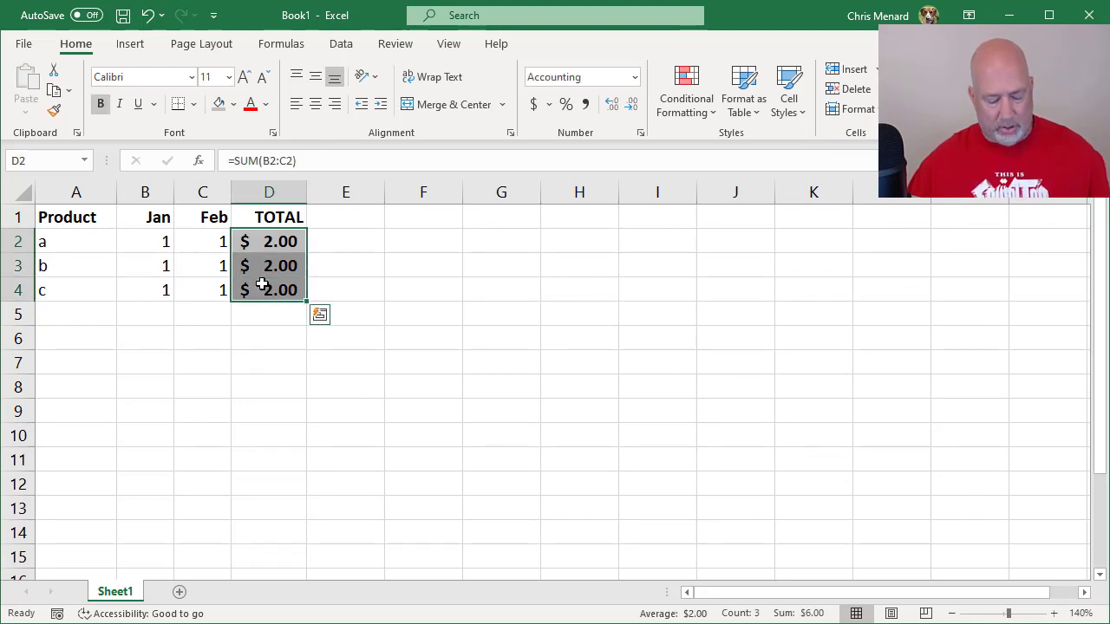
key("ctrl+c")
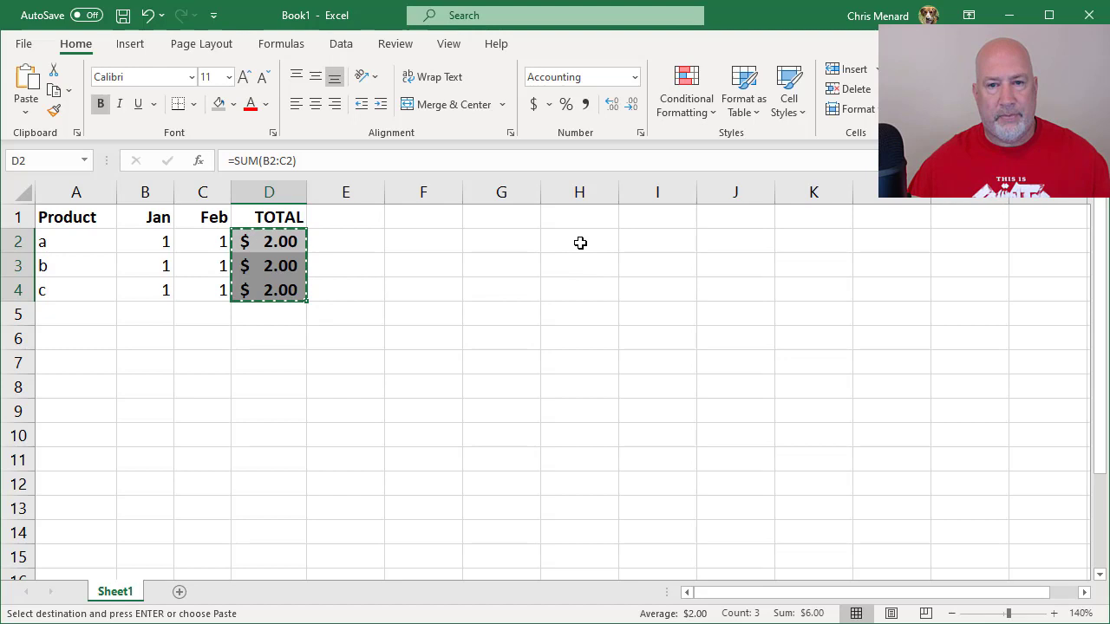
left_click(580, 243)
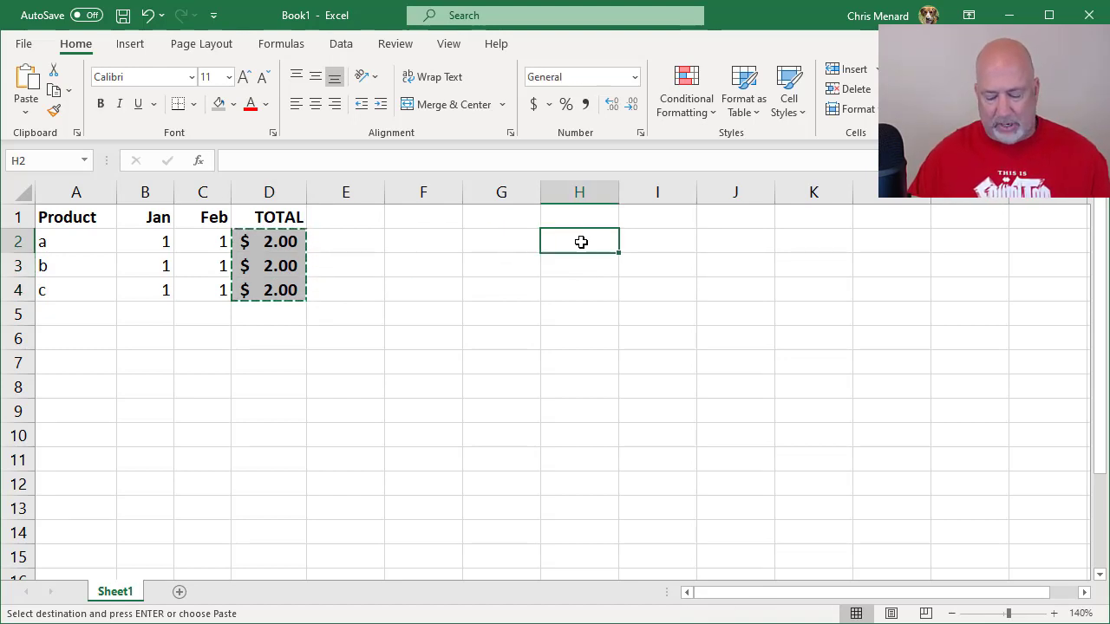
key("alt")
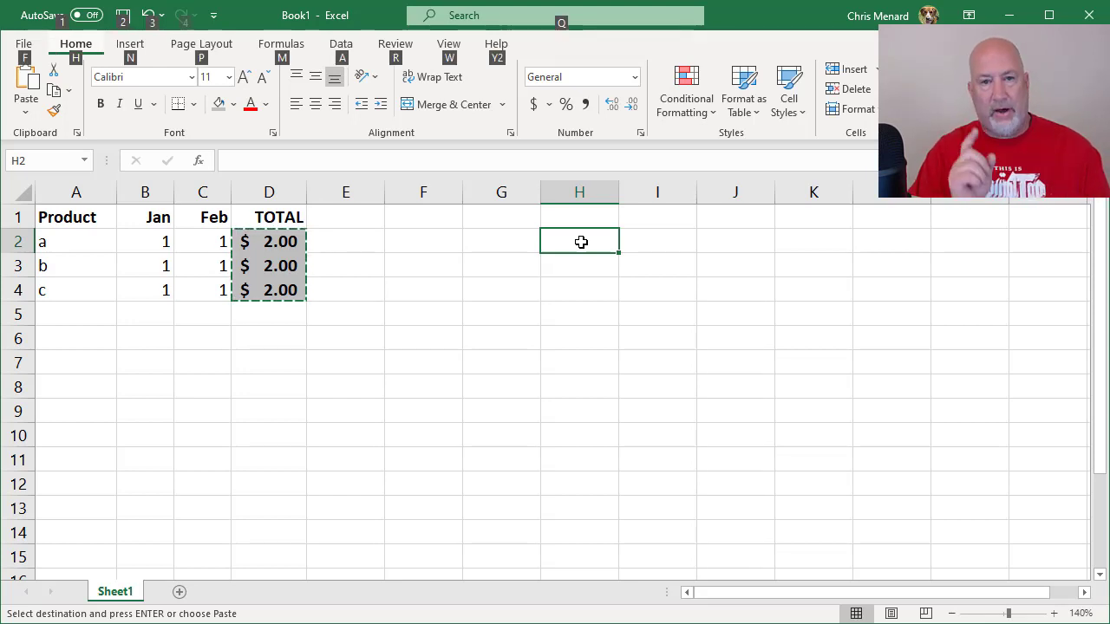
key("h")
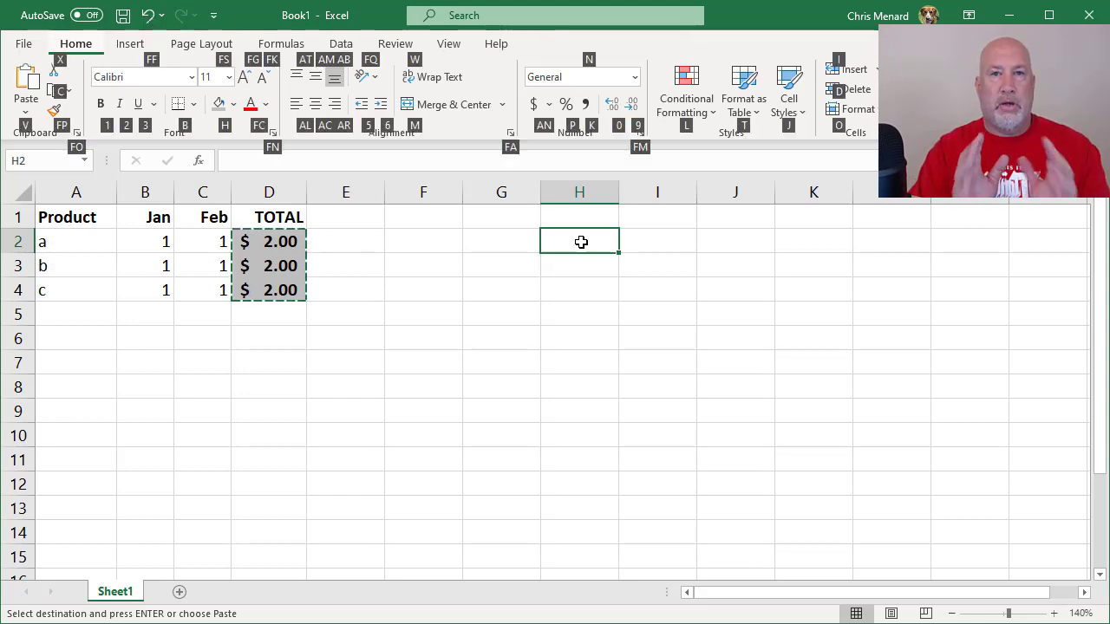
key("v")
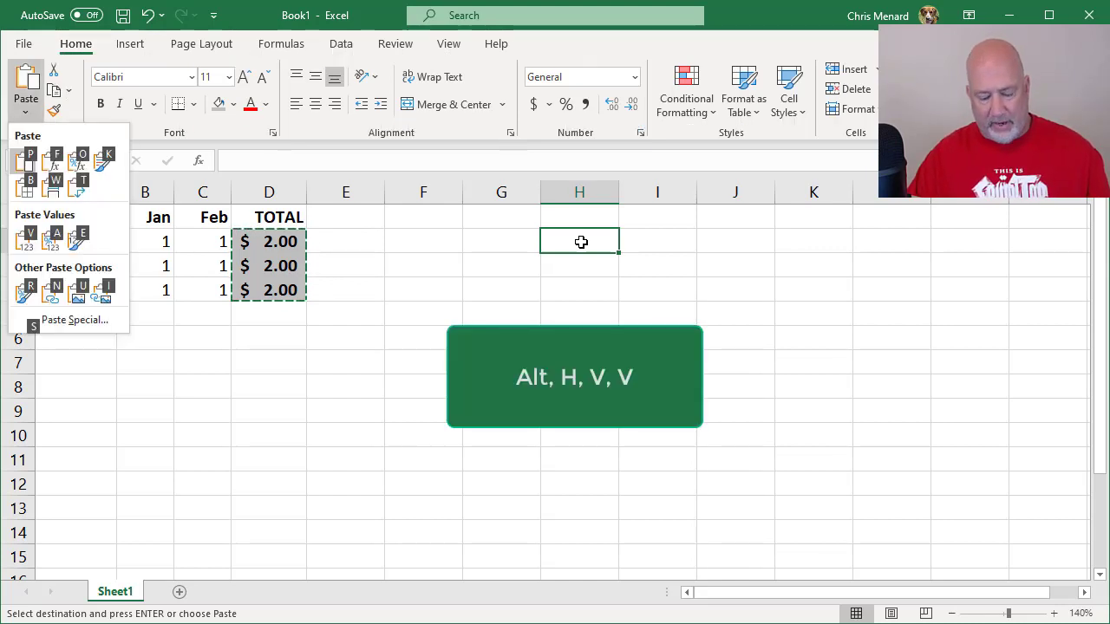
key("v")
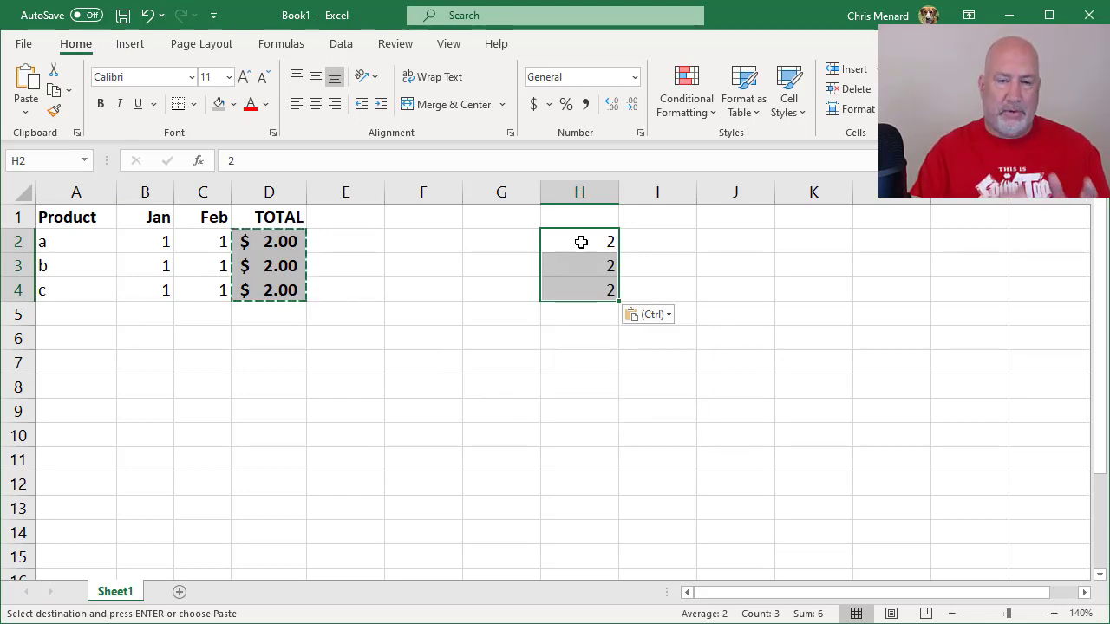
Clear H2:H4, copy the D2:D4 totals, and pick H2 as destination.
key("Delete")
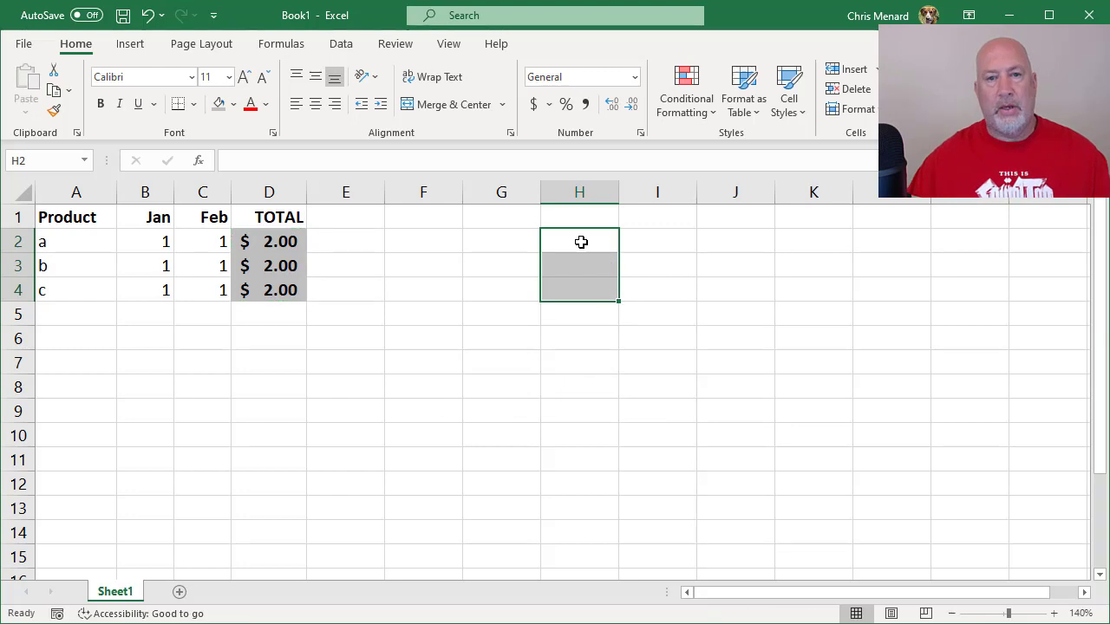
left_click_drag(281, 240, 271, 288)
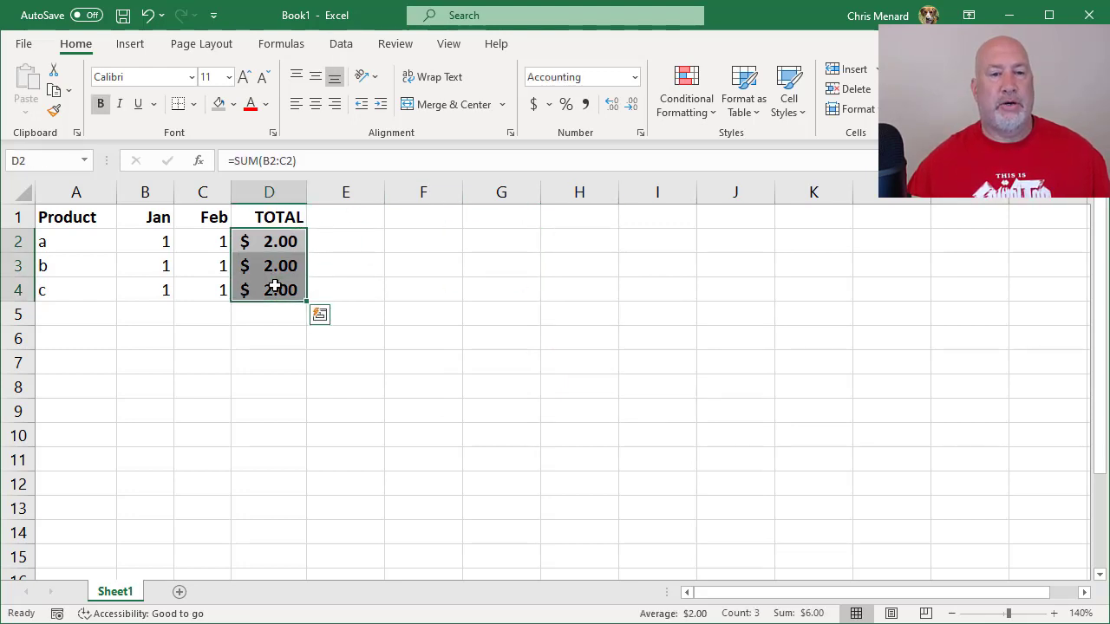
right_click(276, 288)
left_click(327, 327)
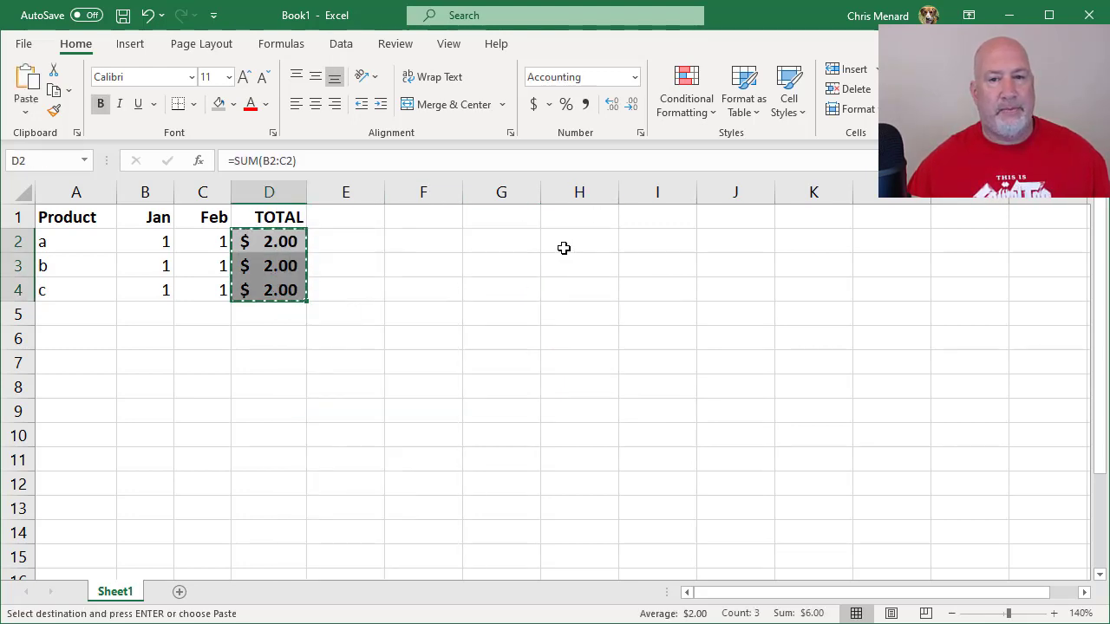
left_click(563, 248)
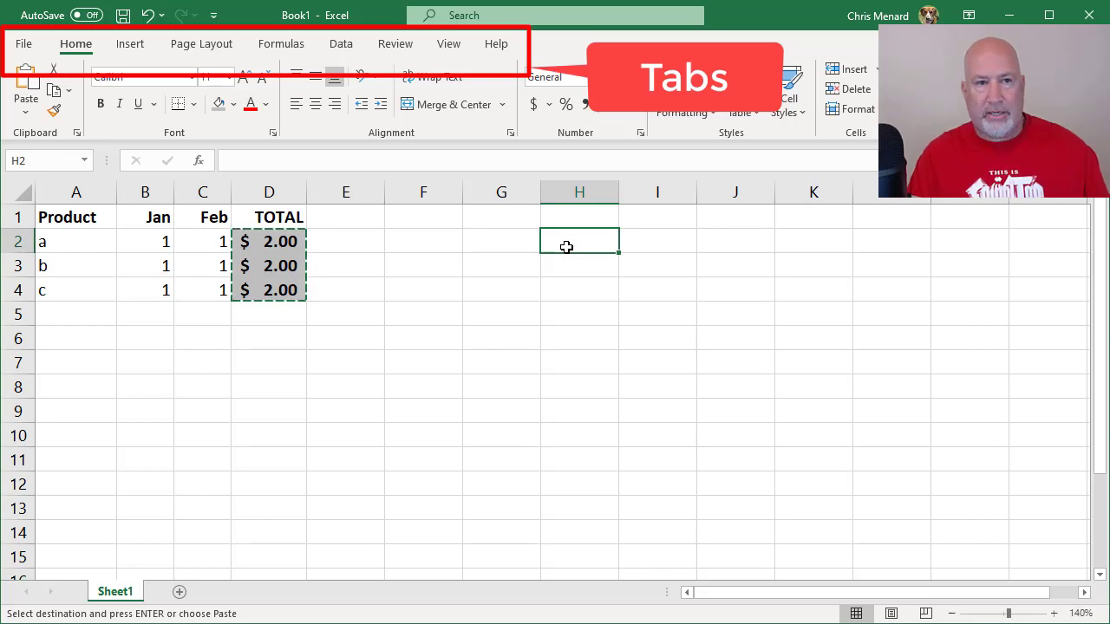
Paste the totals into H2:H4 as values with Alt, H, V, V, then clear them.
key("alt")
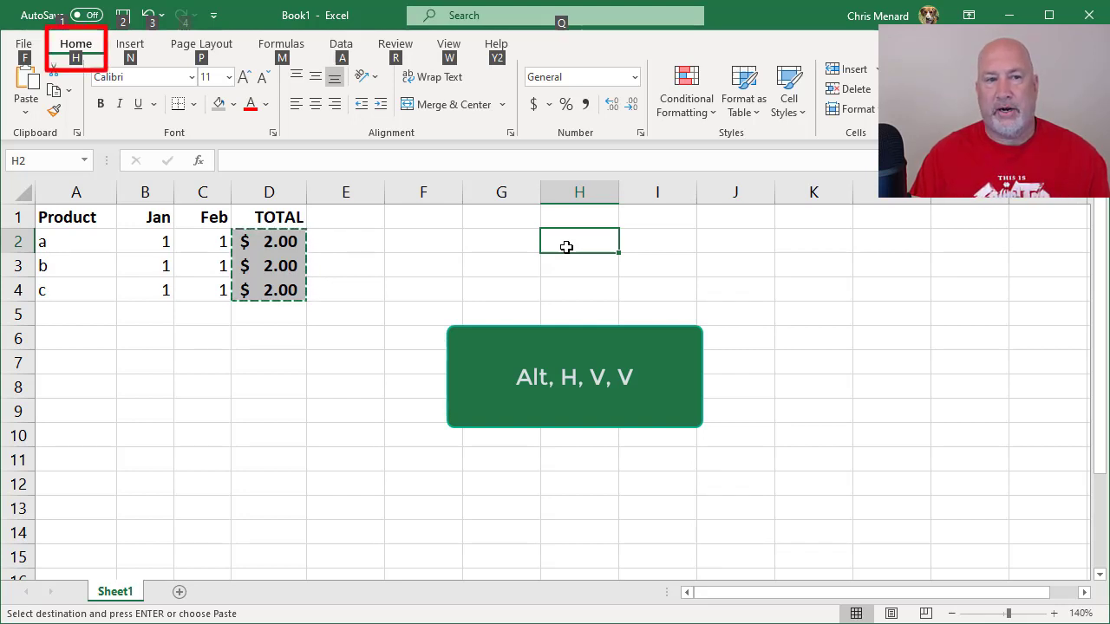
key("h")
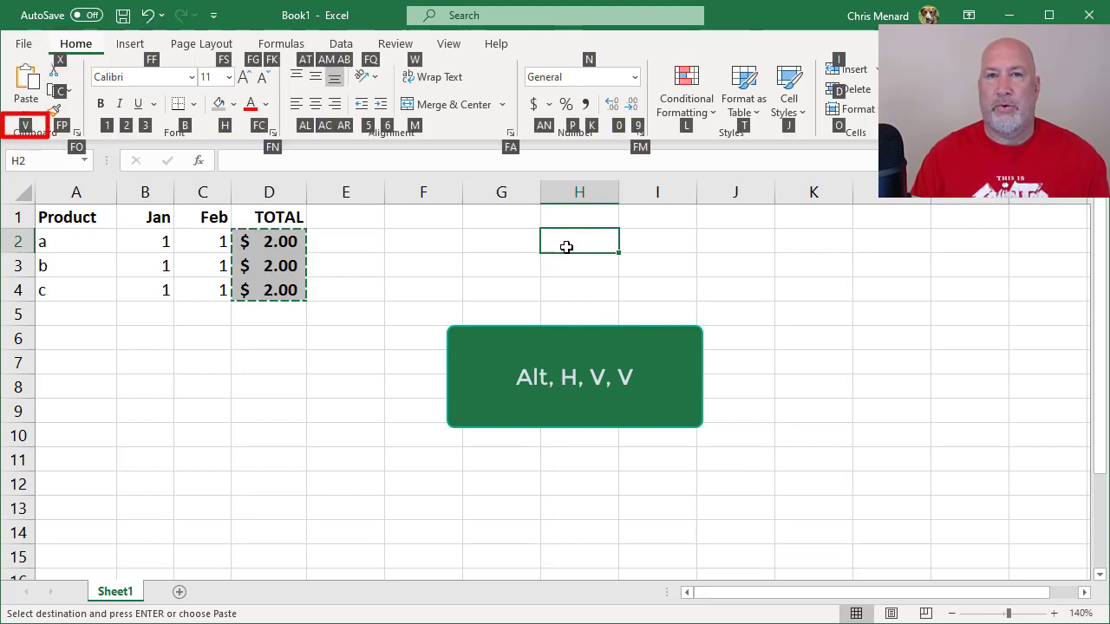
key("v")
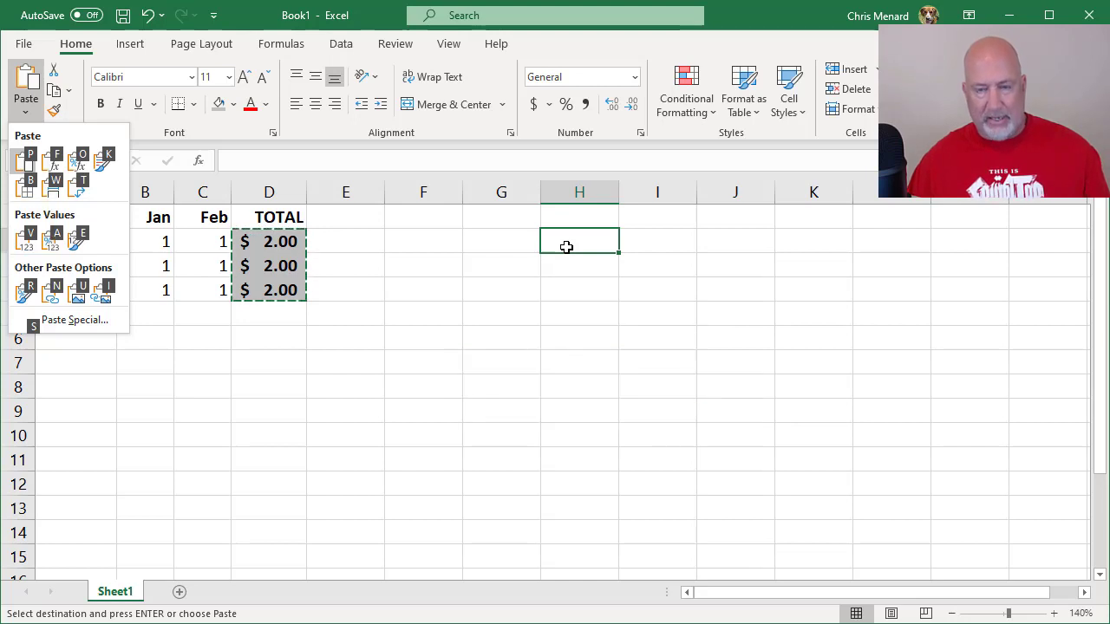
key("v")
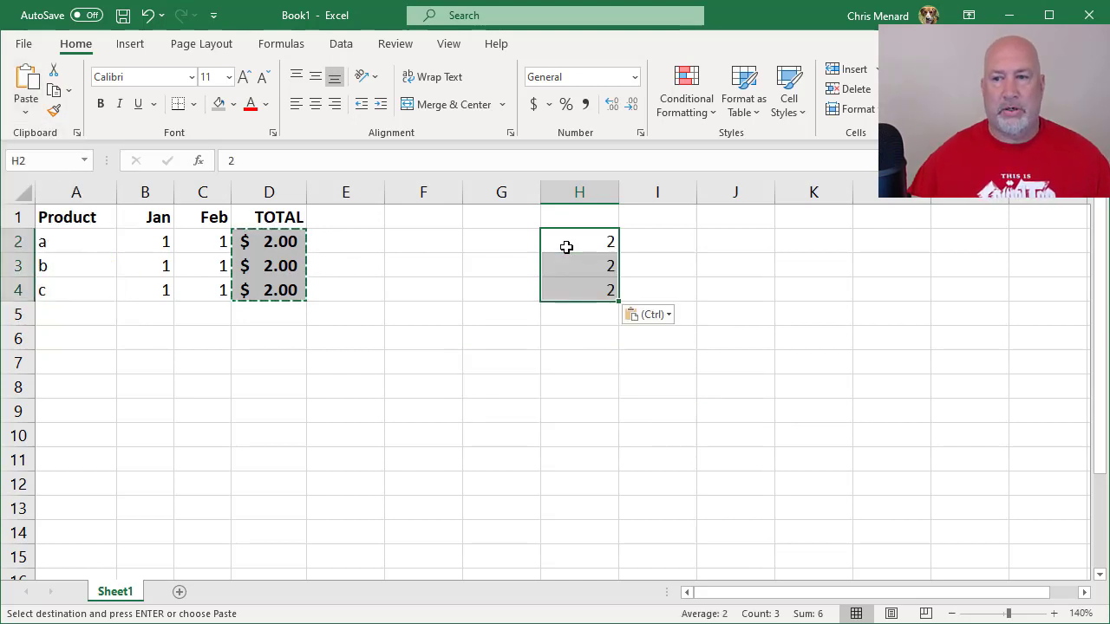
key("Escape")
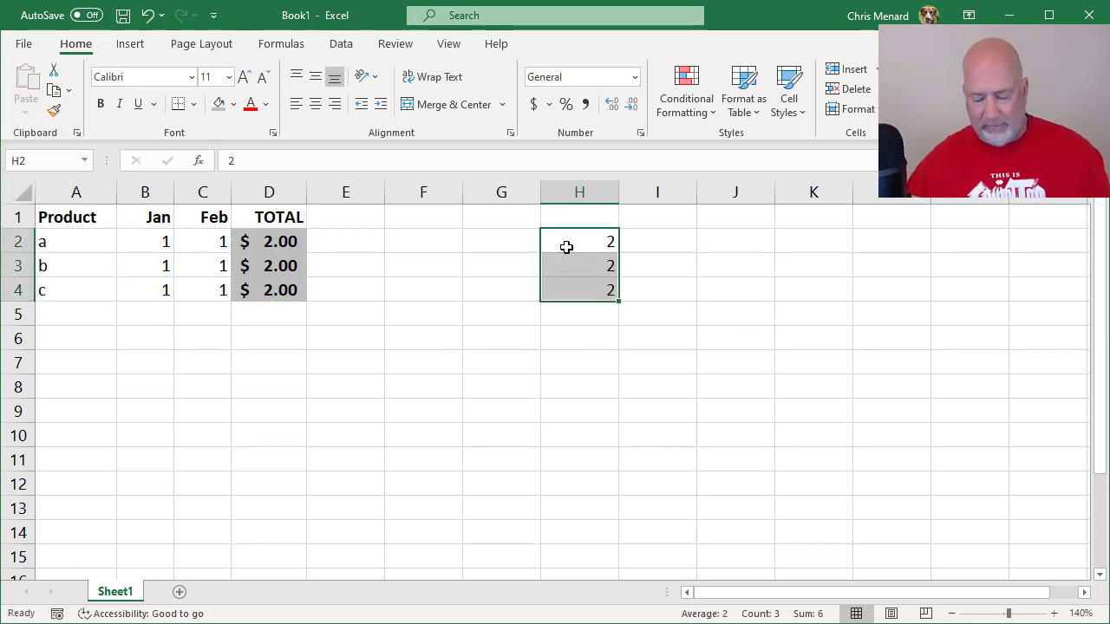
key("Delete")
left_click_drag(280, 254, 277, 299)
key("ctrl+c")
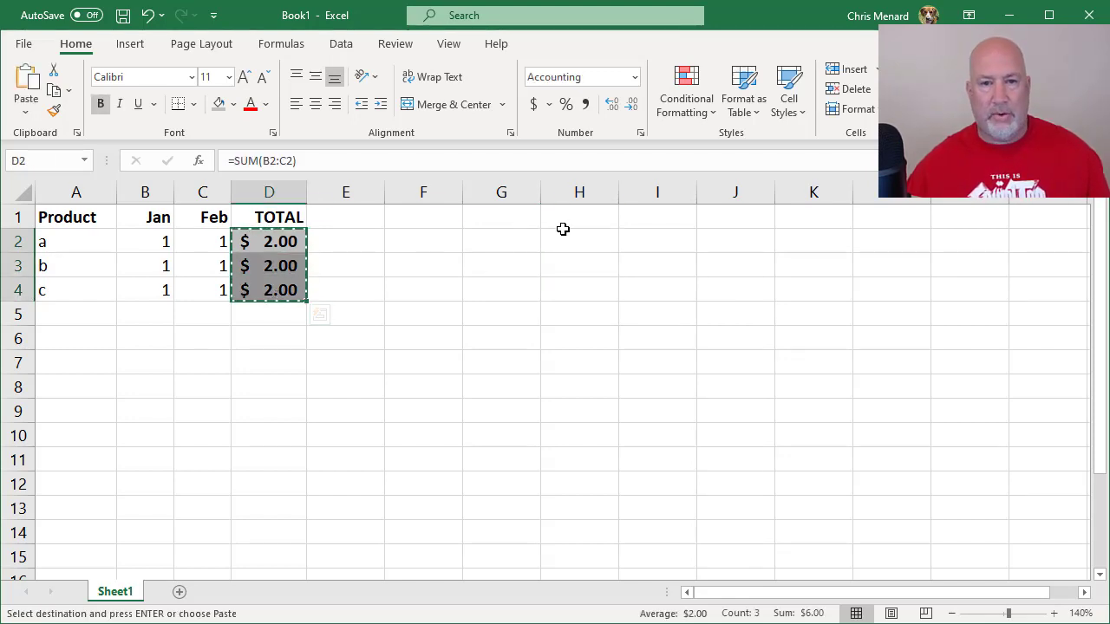
left_click(594, 243)
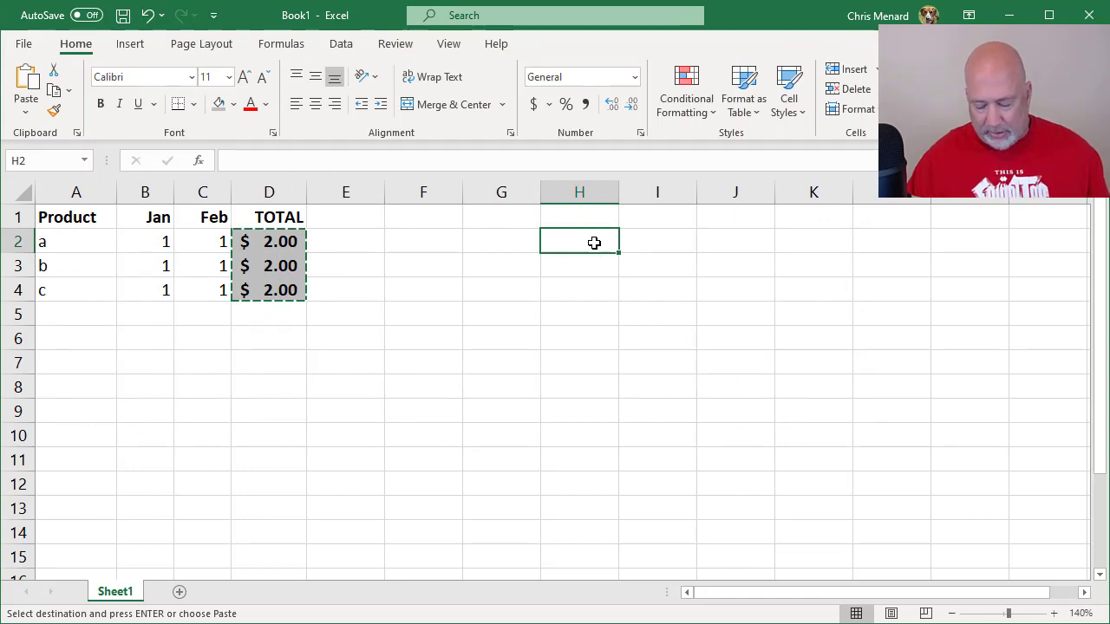
key("Menu")
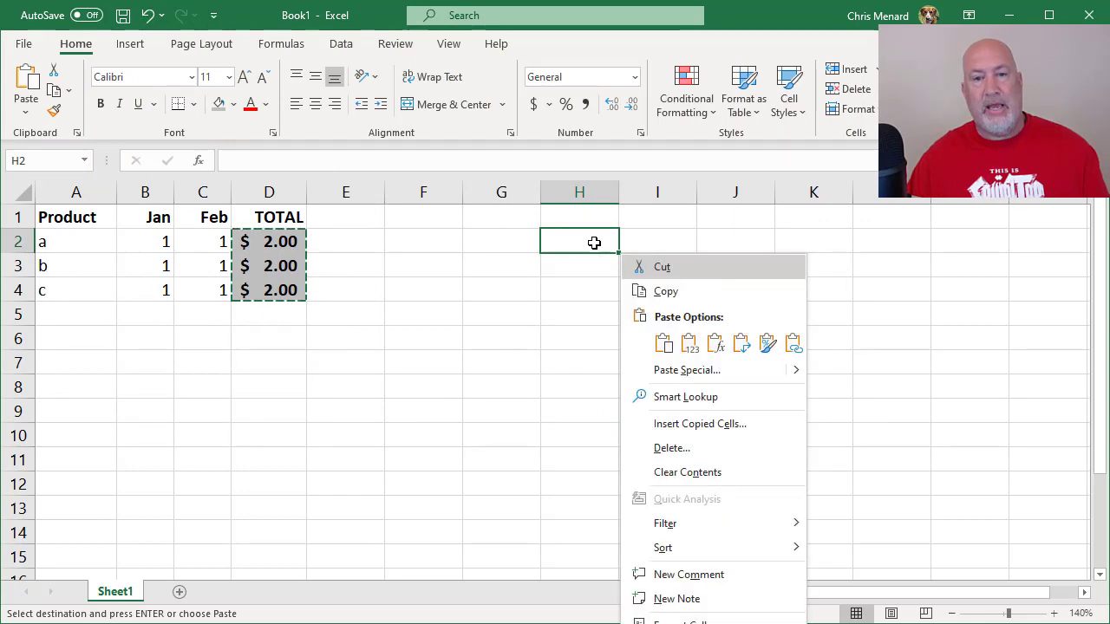
key("v")
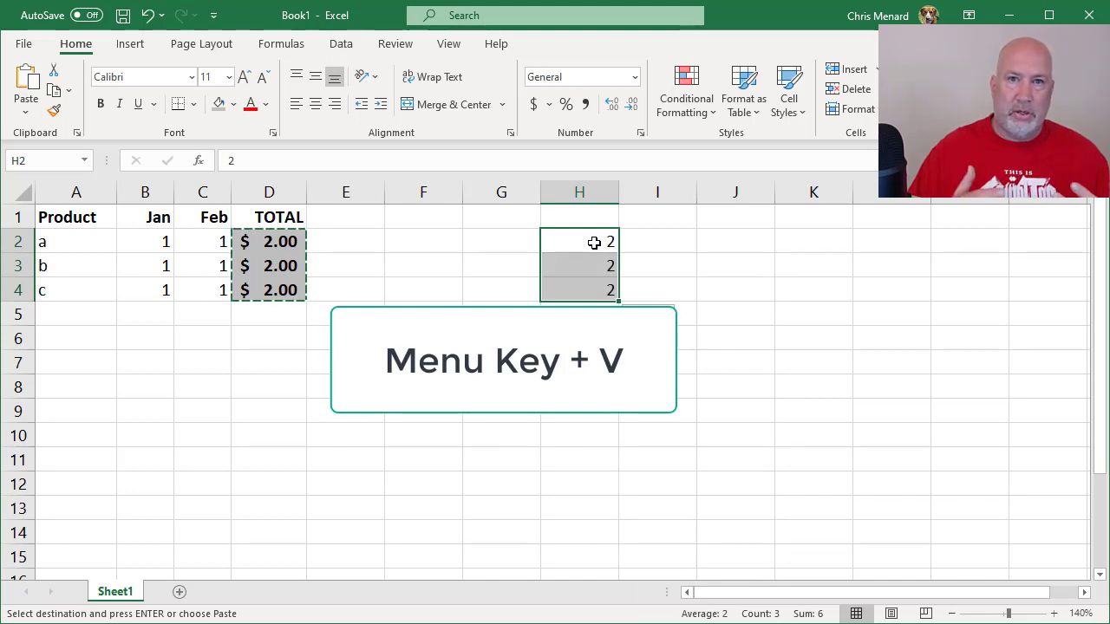
key("Escape")
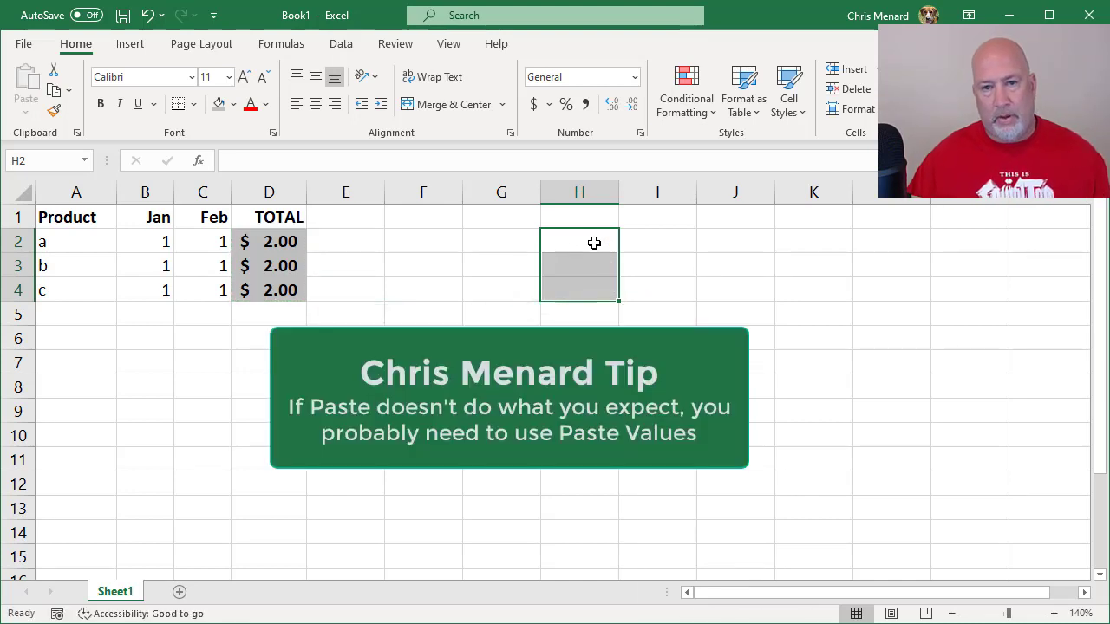
key("ctrl+z")
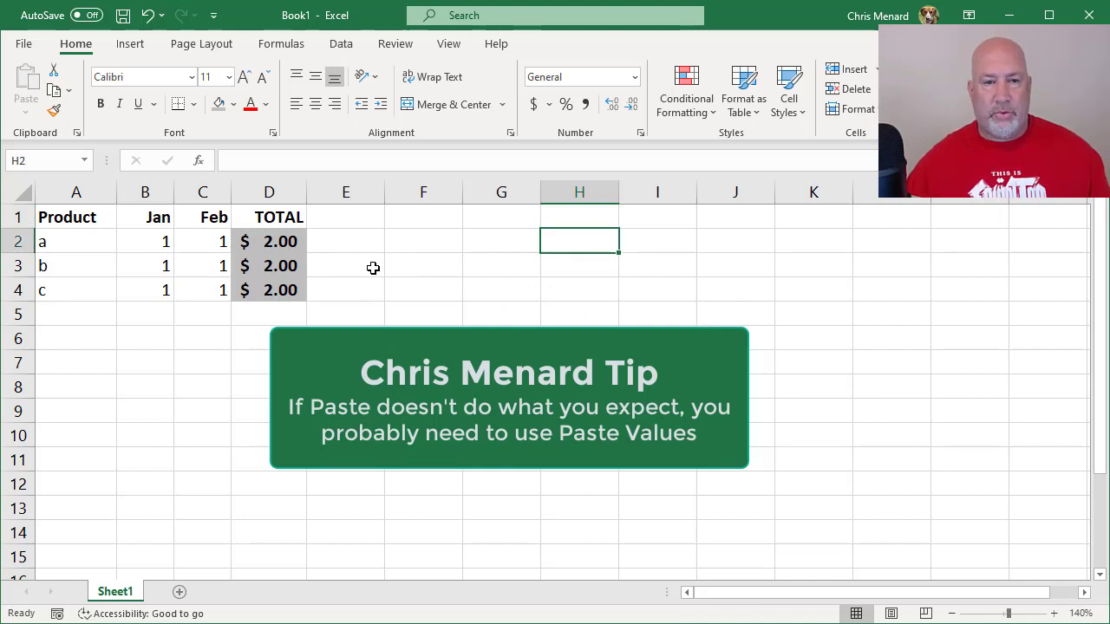
Copy the D2:D4 totals and choose H2 as the paste destination.
mouse_move(251, 246)
left_mouse_down()
mouse_move(263, 248)
mouse_move(268, 289)
left_mouse_up()
right_click(268, 290)
left_click(318, 335)
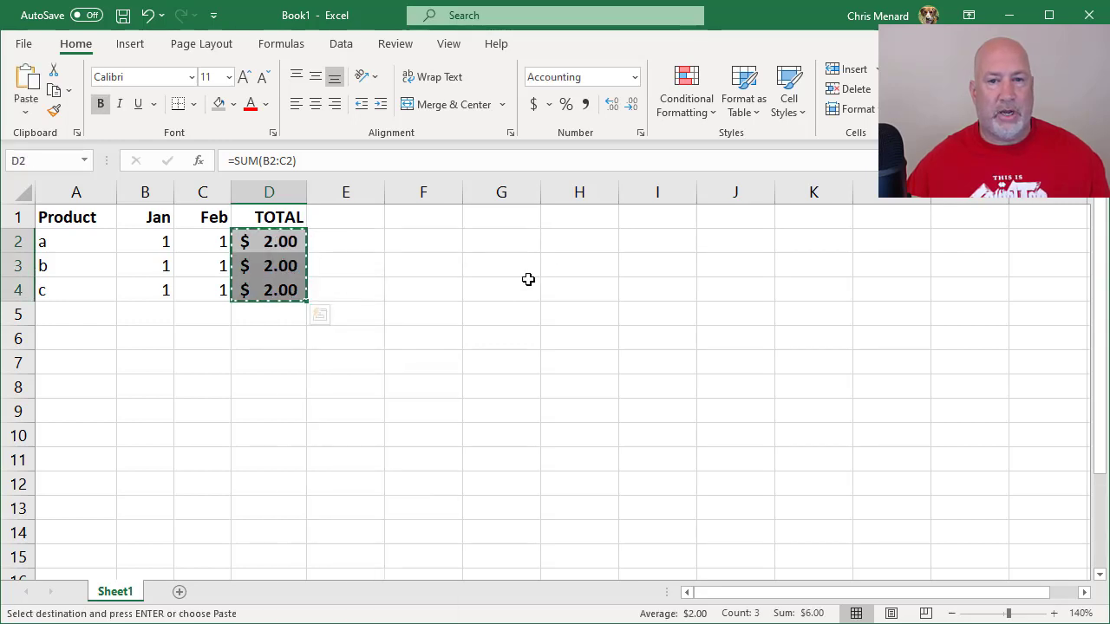
left_click(587, 240)
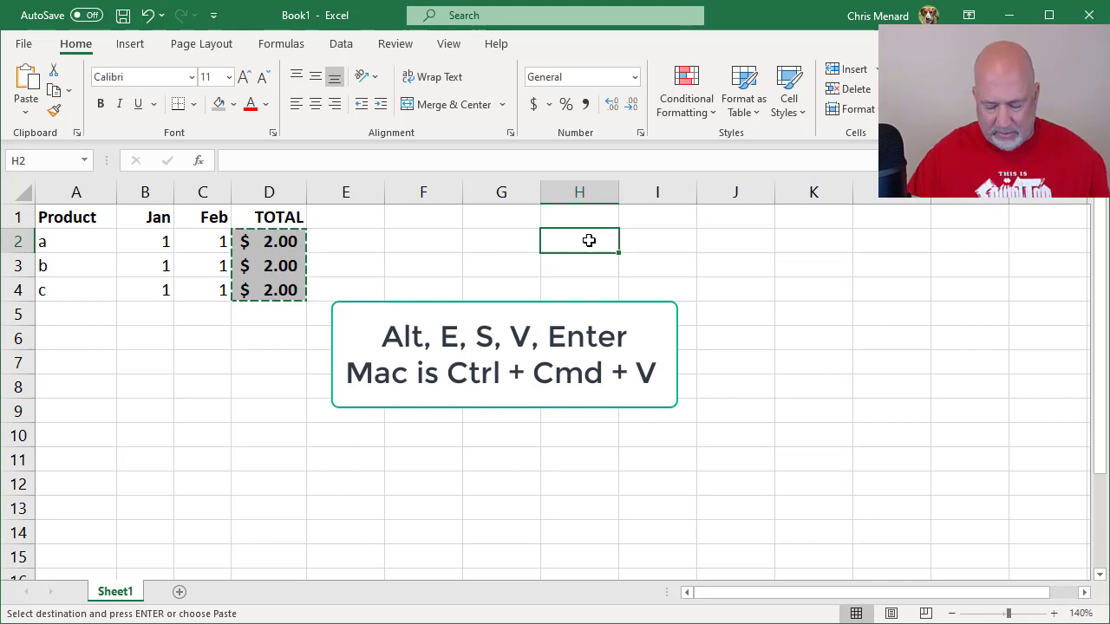
Paste values into H2:H4 through the legacy Alt, E, S Paste Special dialog, then clear them.
key("alt")
key("e")
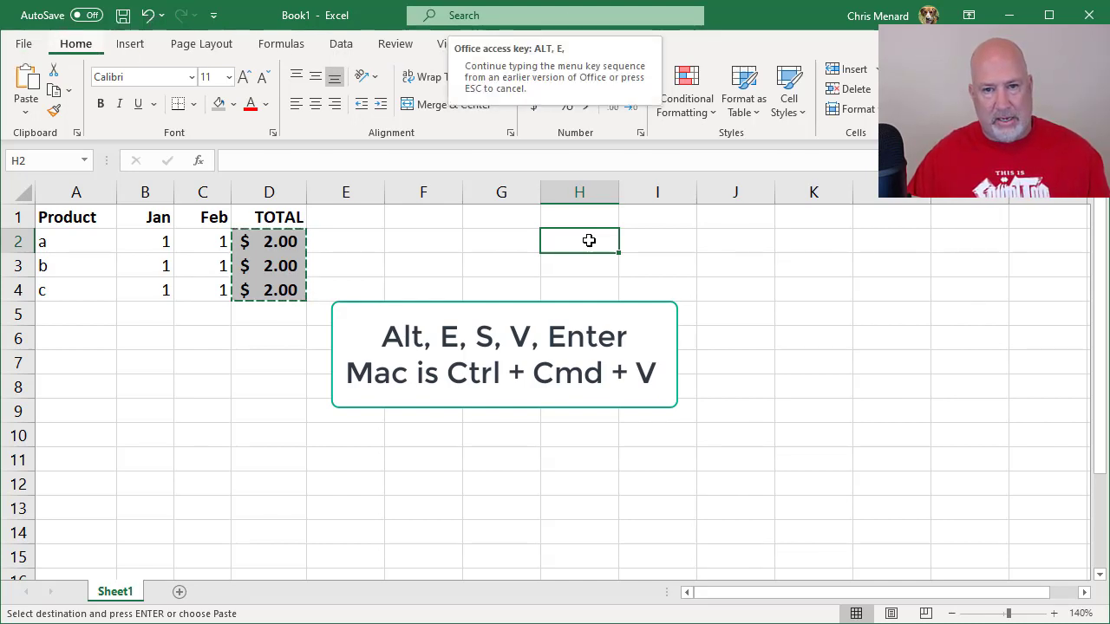
key("s")
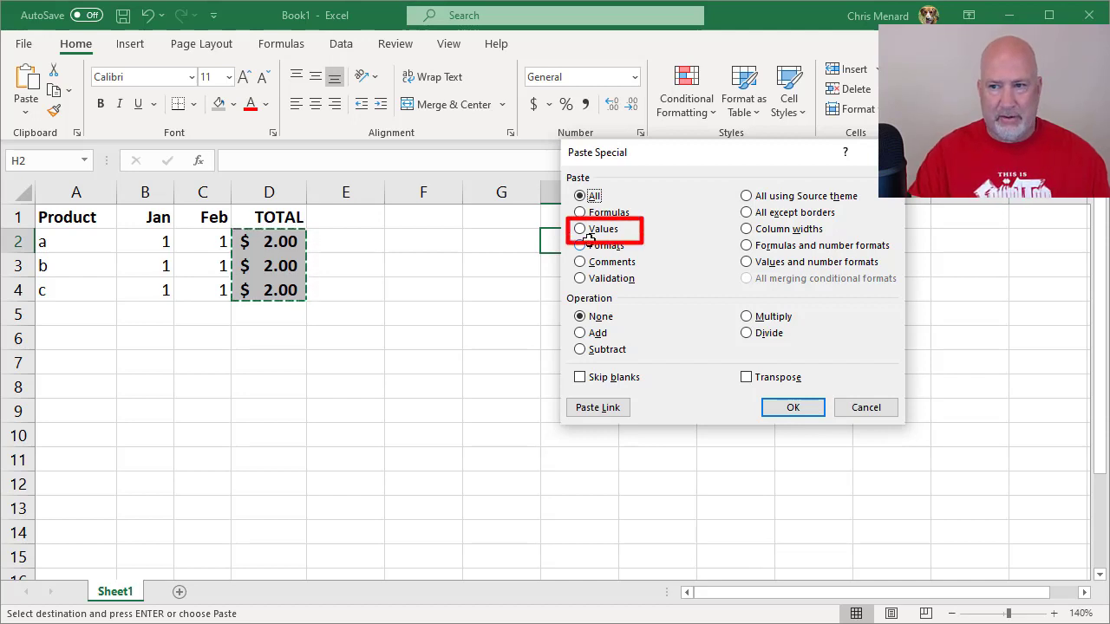
key("v")
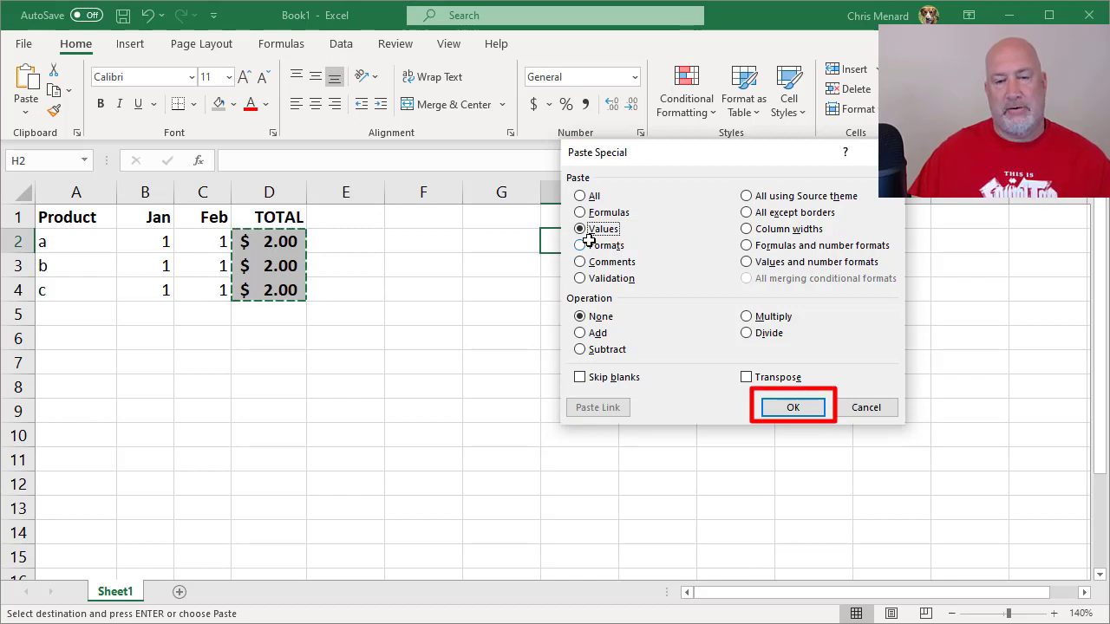
key("Return")
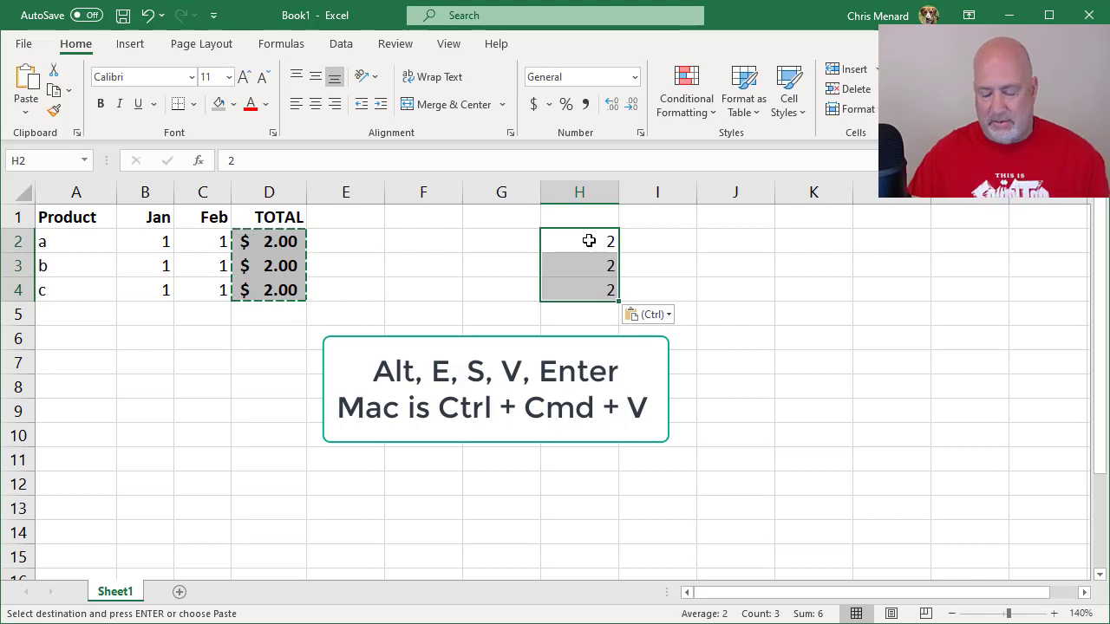
key("Delete")
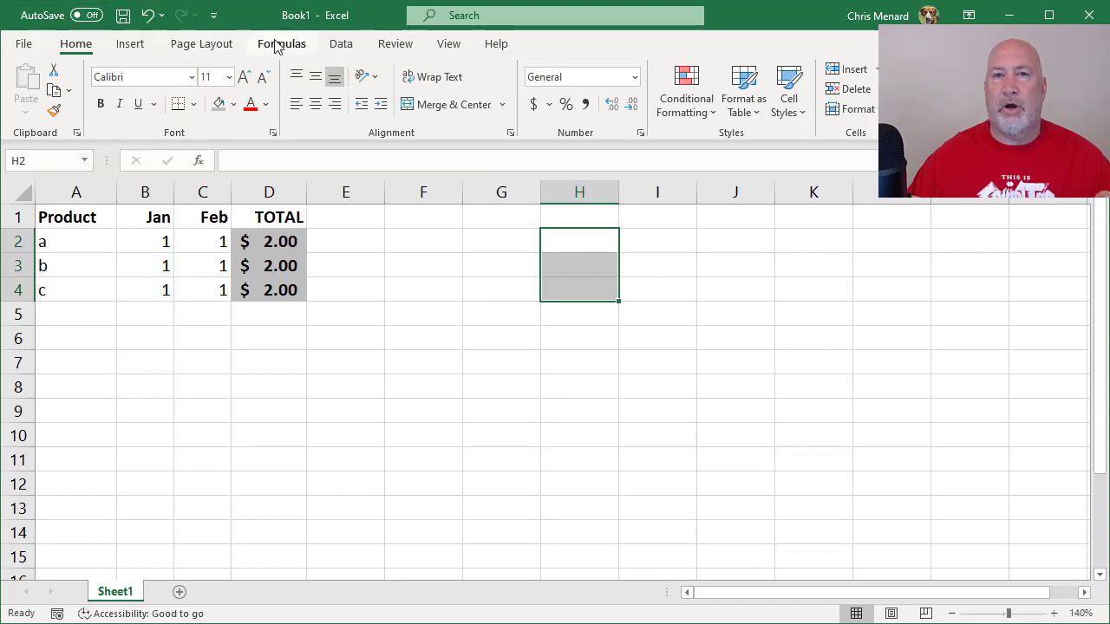
Show All Commands on the Quick Access Toolbar page of Excel Options.
left_click(26, 44)
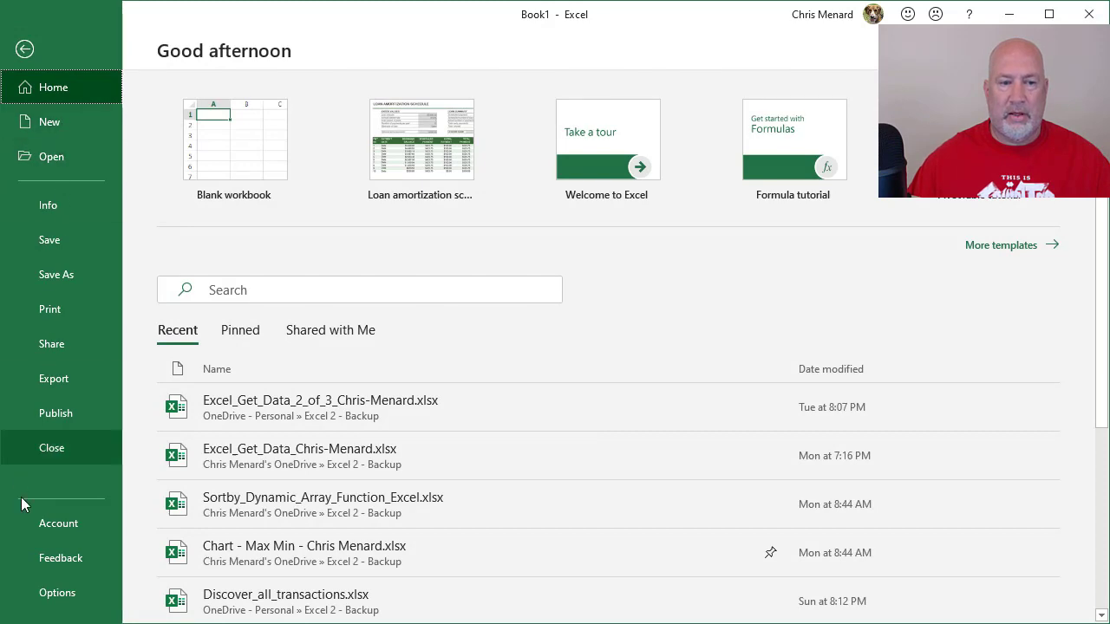
left_click(76, 609)
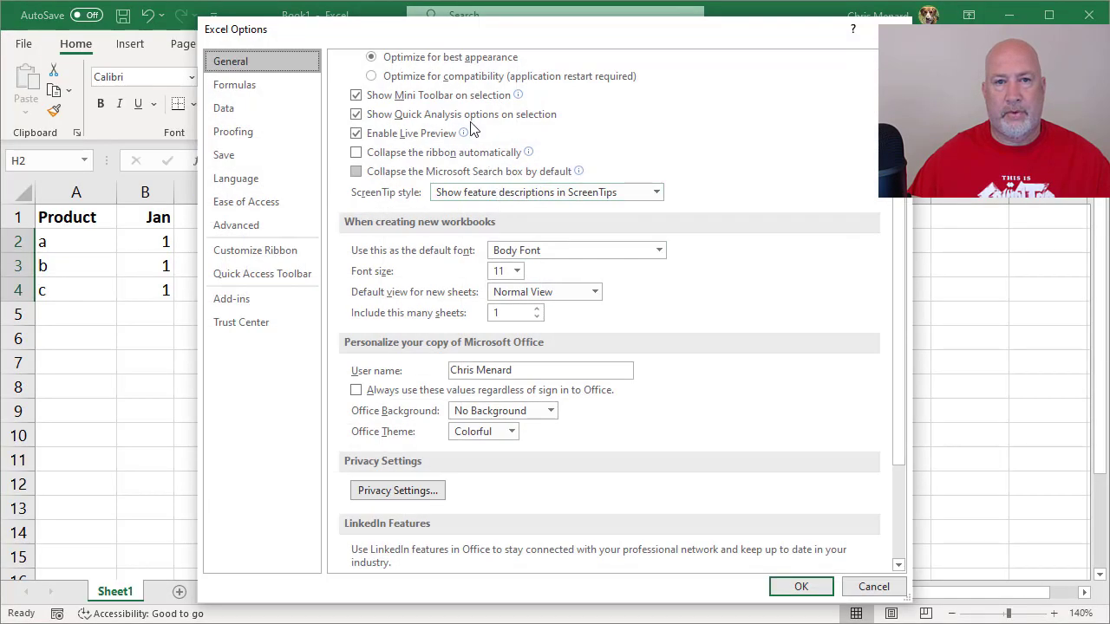
left_click(265, 276)
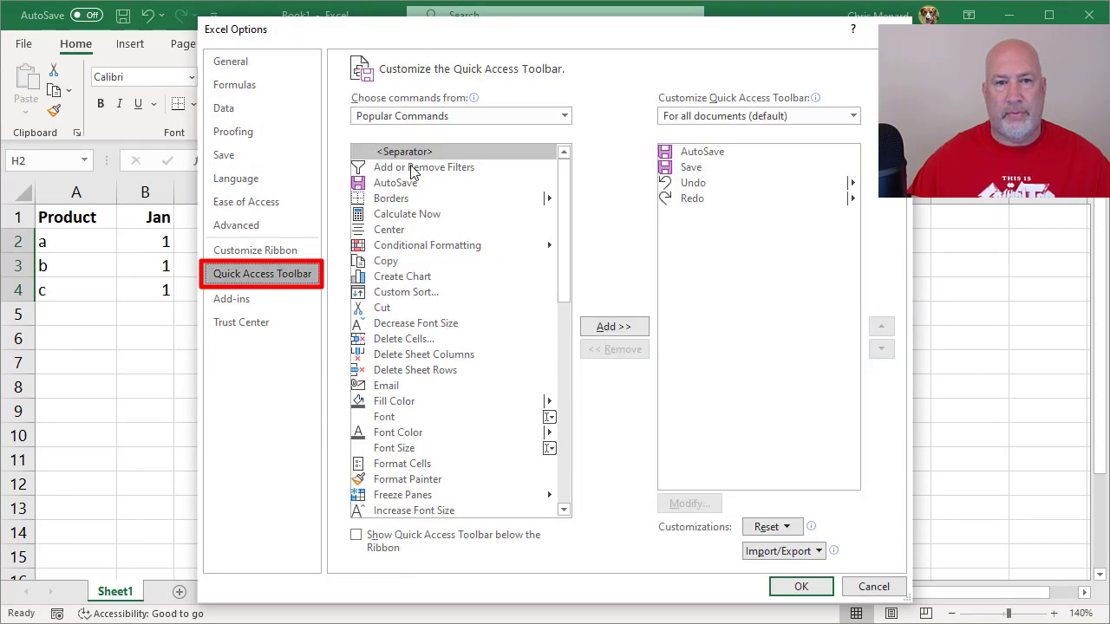
left_click(434, 120)
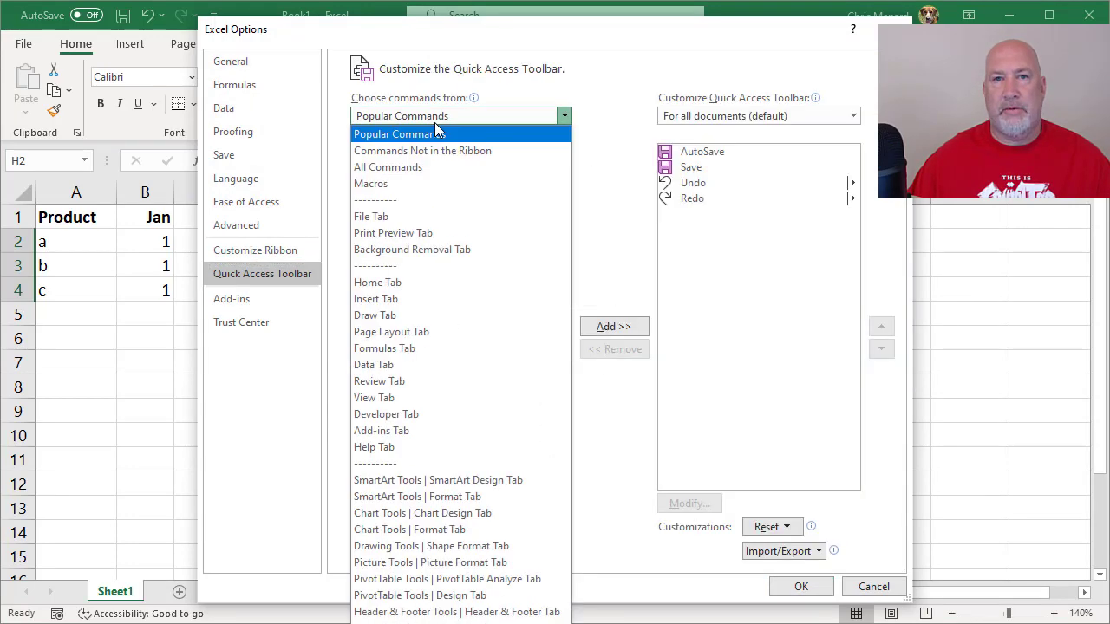
left_click(436, 174)
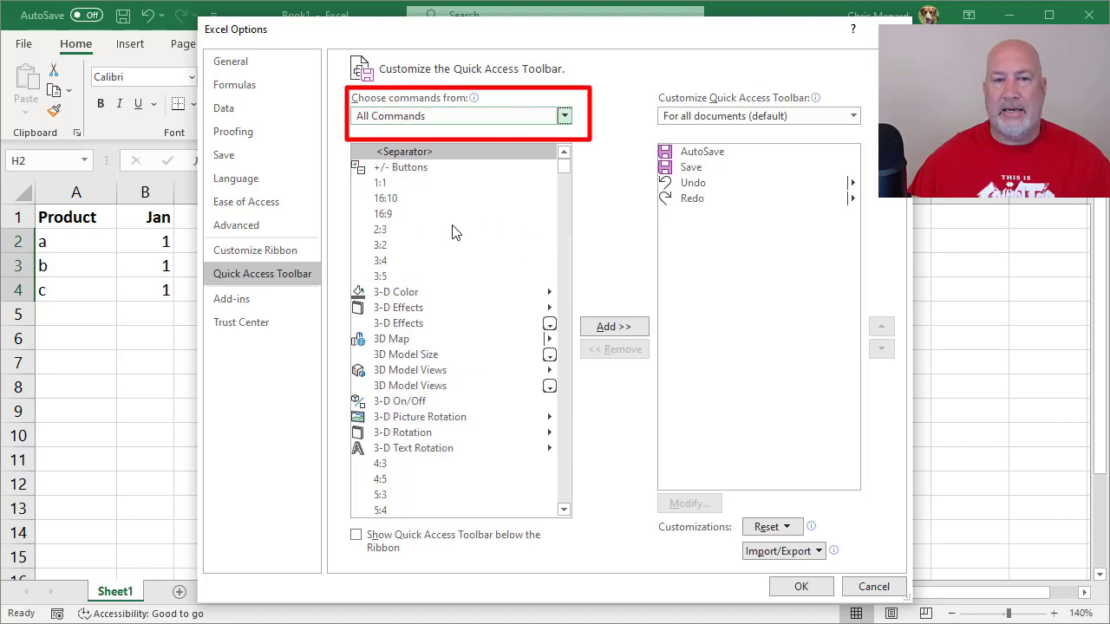
Find Paste Values in the command list, add it to the toolbar, and confirm with OK.
left_click(451, 229)
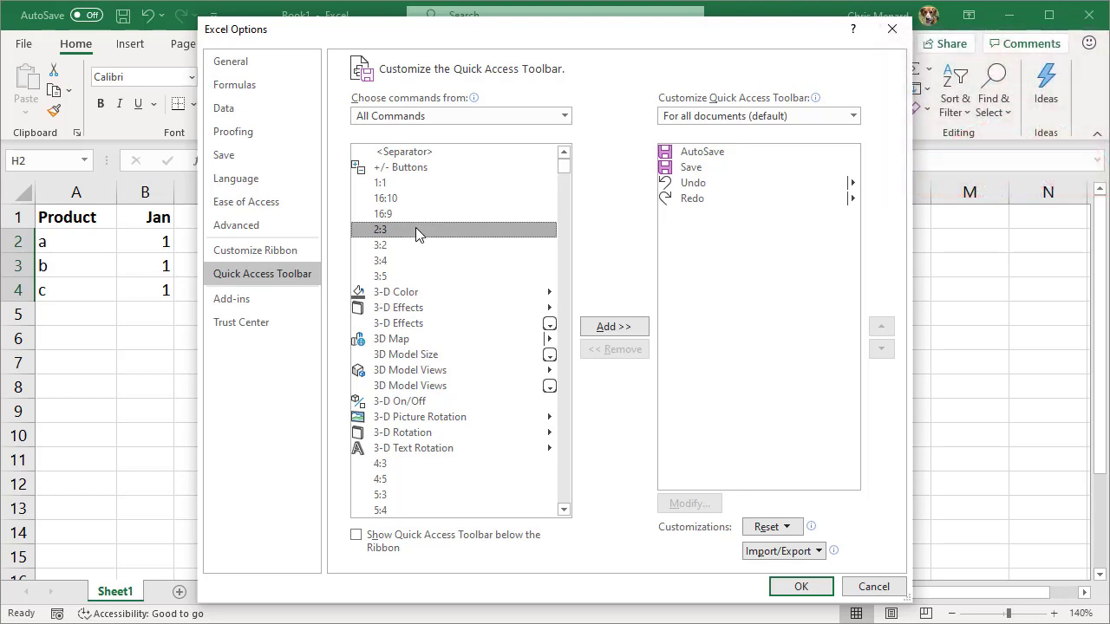
key("p")
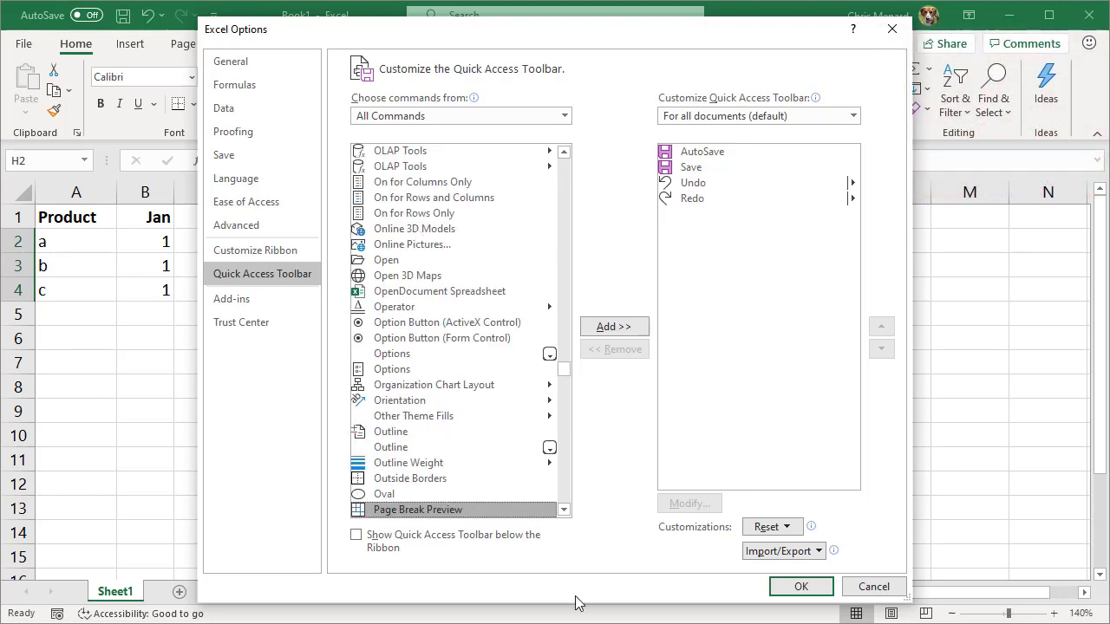
left_click(563, 509)
left_click_drag(564, 512, 564, 511)
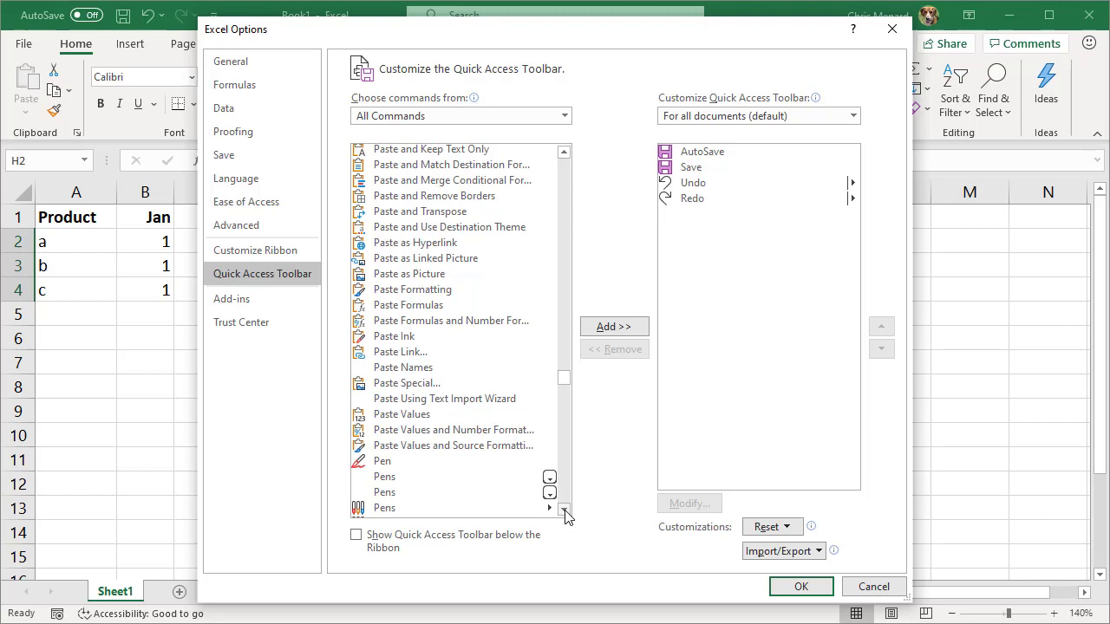
left_click_drag(565, 514, 478, 363)
left_click(415, 363)
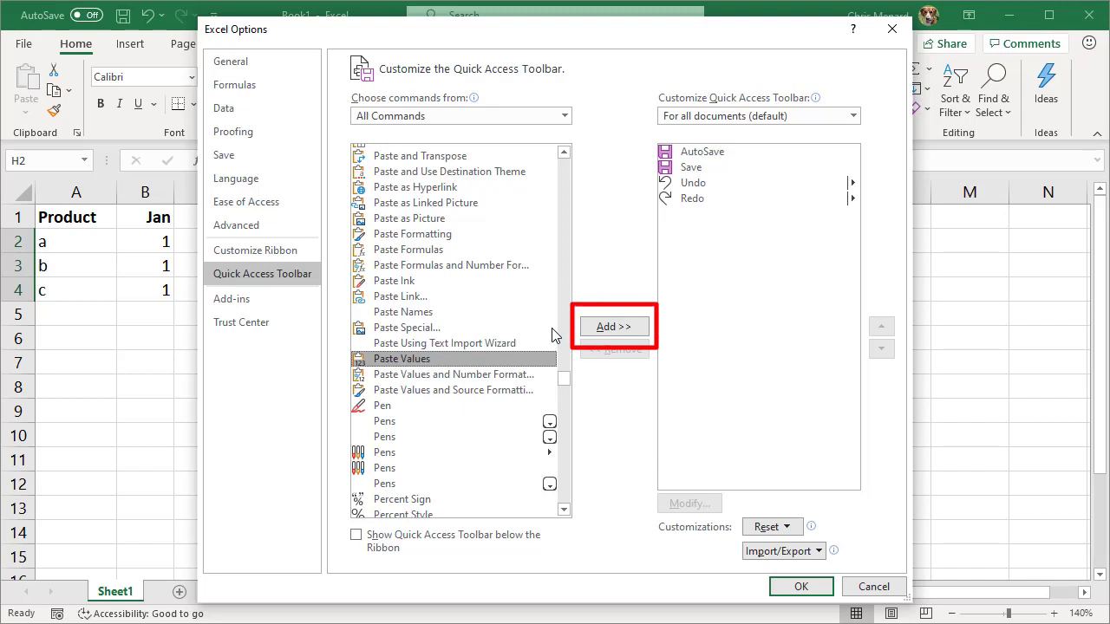
left_click(596, 328)
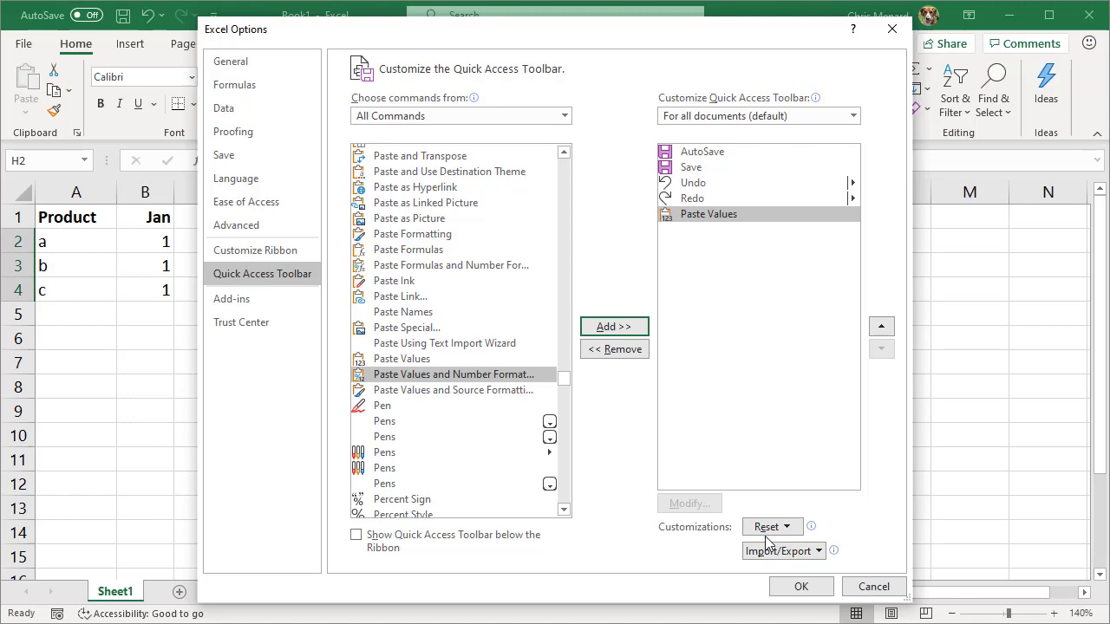
left_click(797, 587)
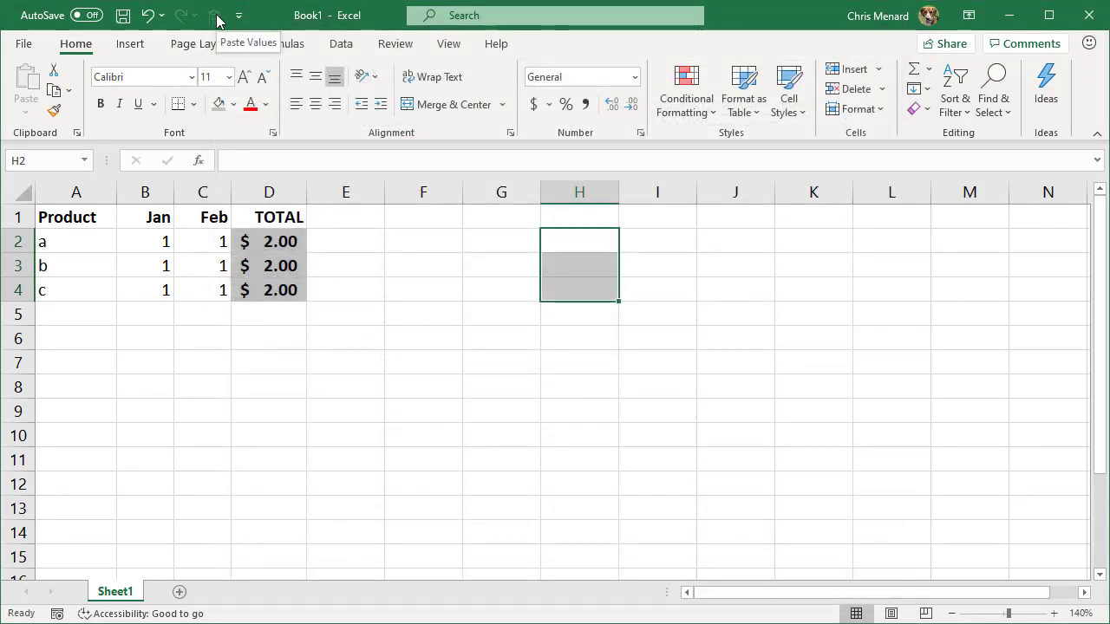
Copy the D2:D4 totals and paste them into H2 as values with the Alt+5 toolbar shortcut.
left_click(284, 242)
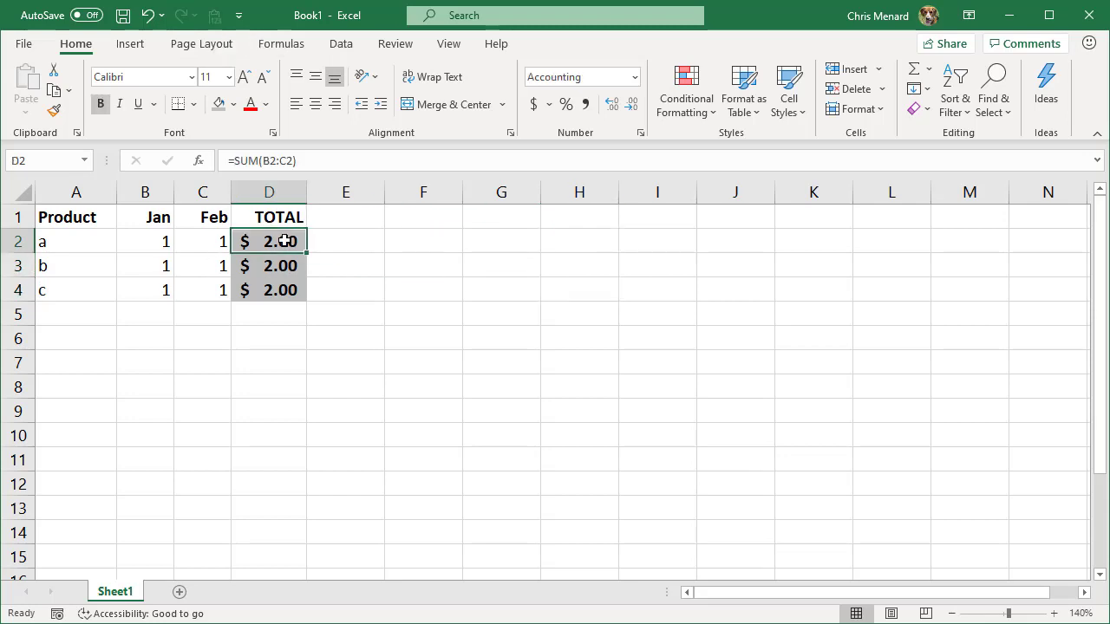
left_click_drag(269, 242, 268, 287)
right_click(271, 286)
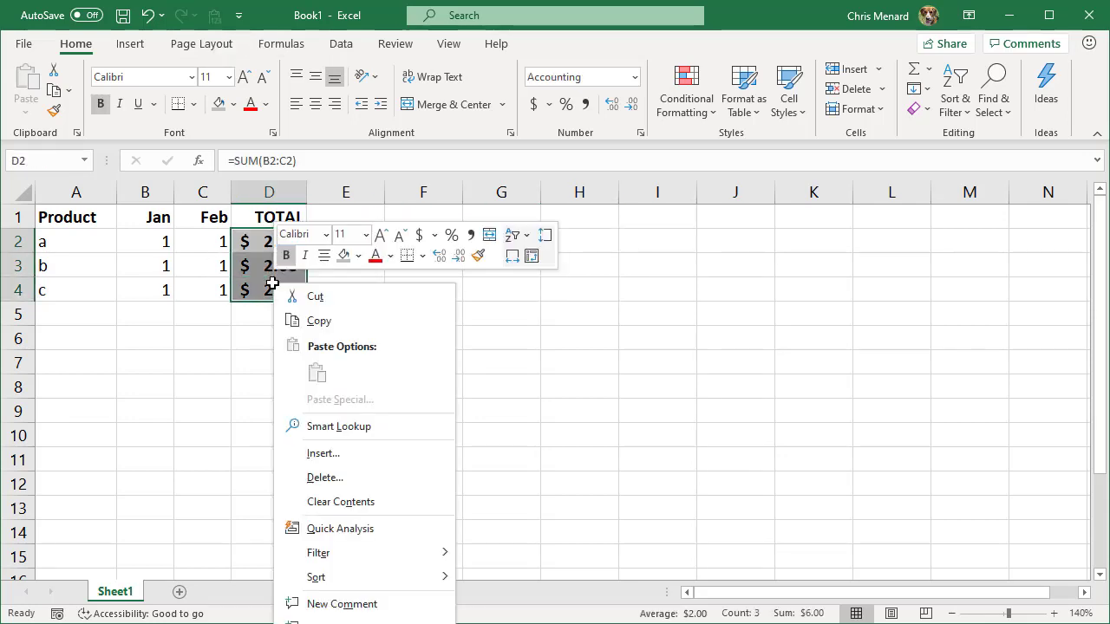
left_click(297, 322)
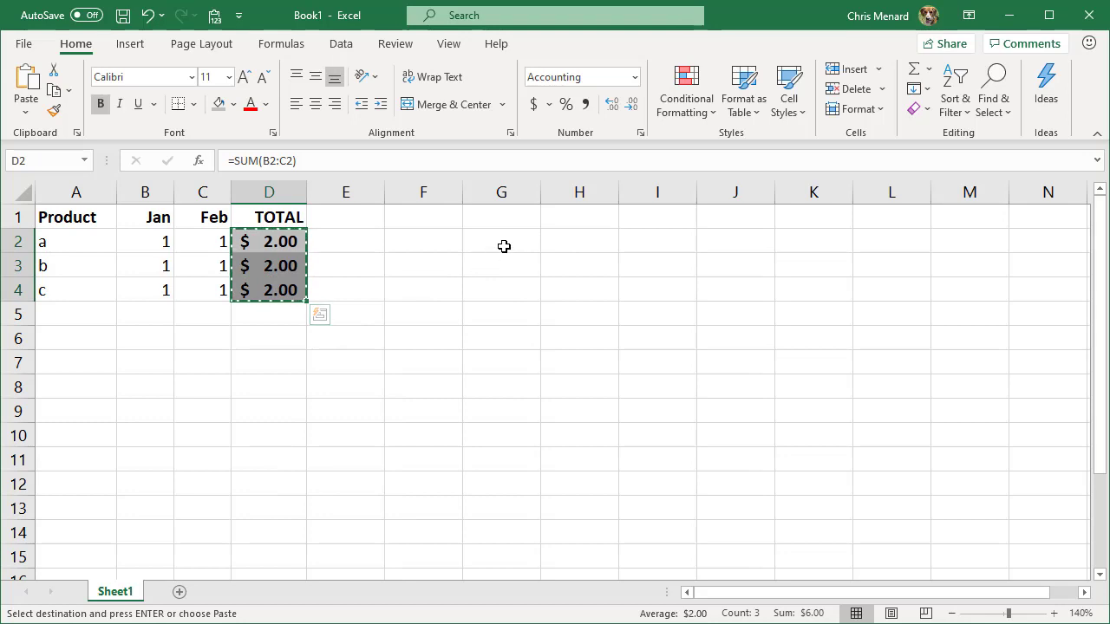
left_click(554, 242)
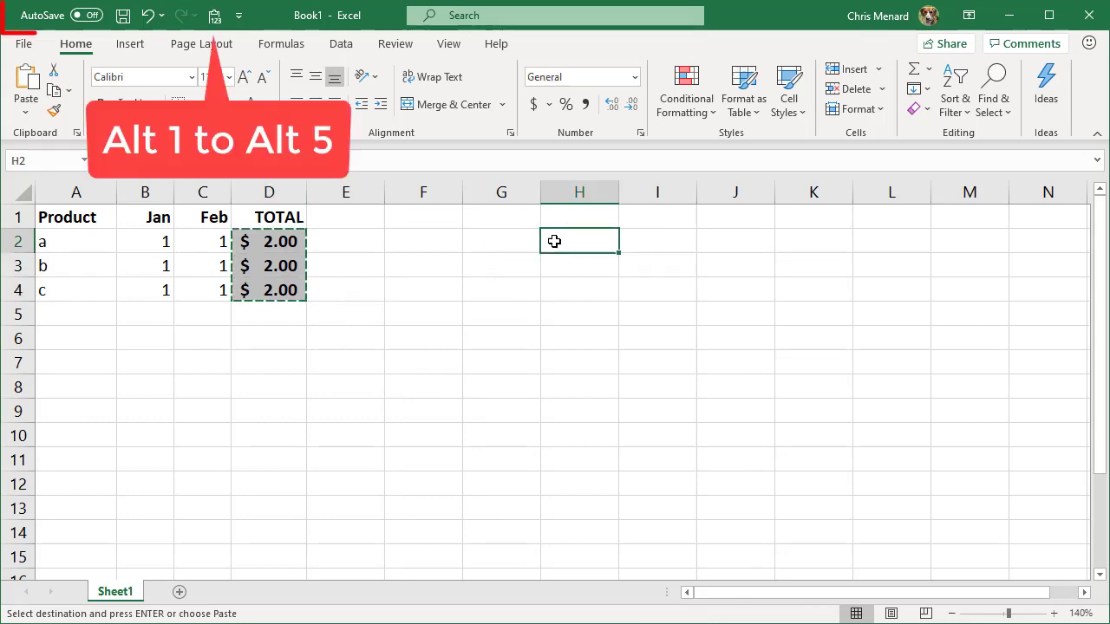
key("alt+5")
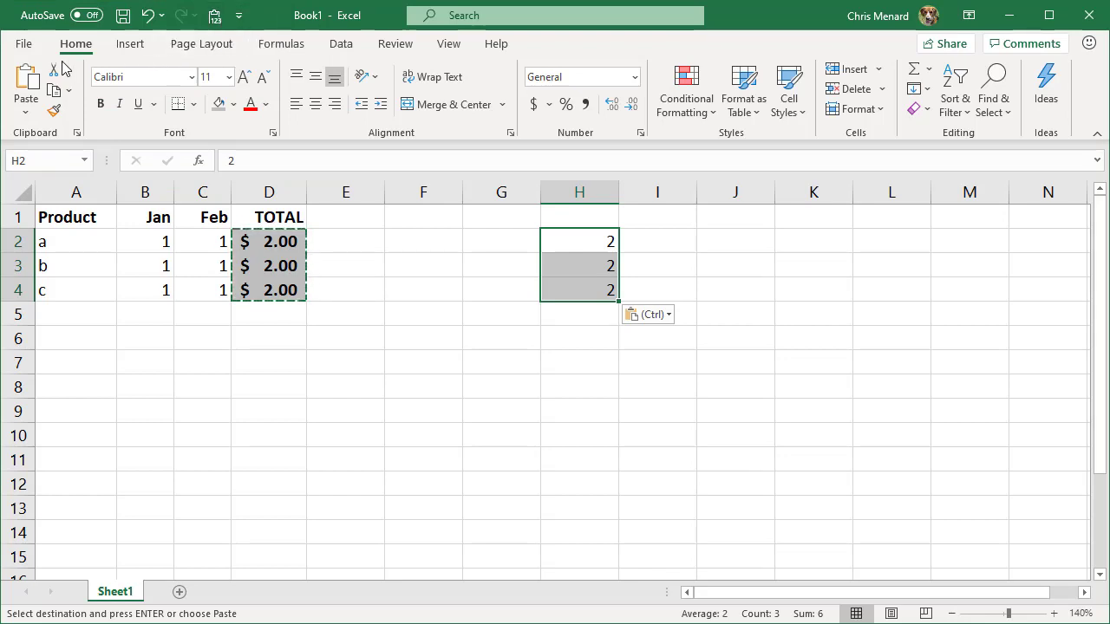
In the Quick Access Toolbar options, move Paste Values to the top of the list and confirm.
left_click(24, 43)
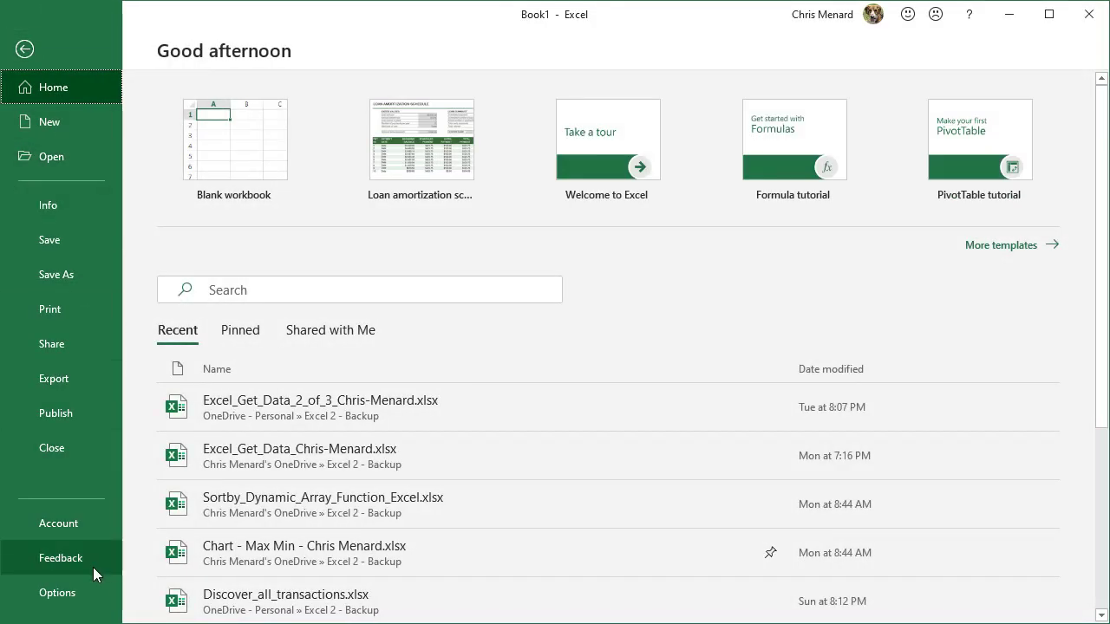
left_click(76, 596)
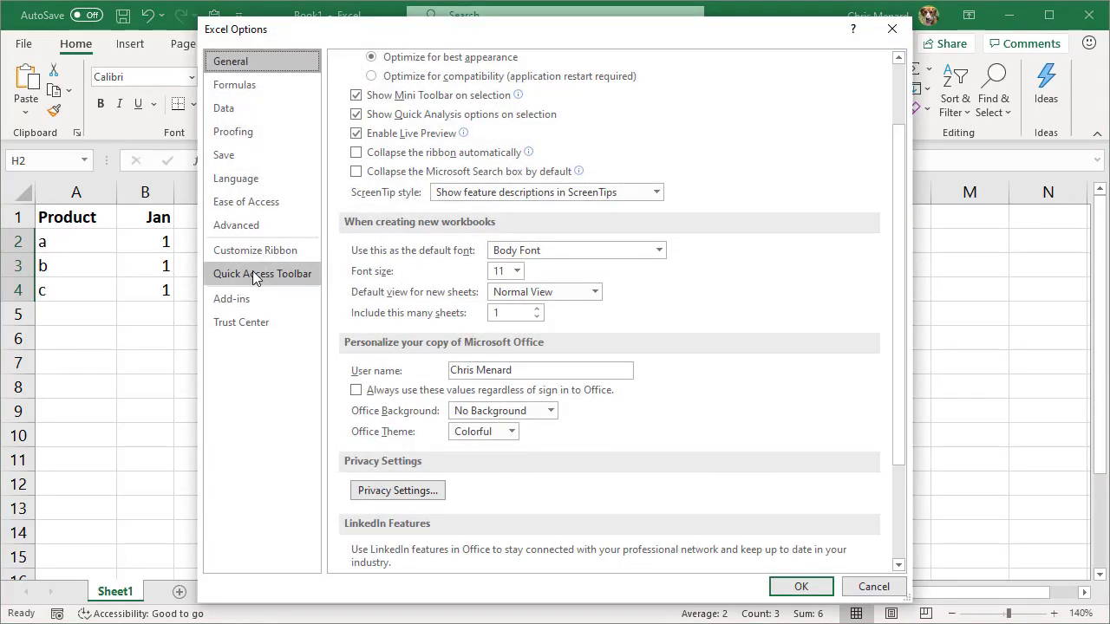
left_click(260, 274)
left_click(707, 224)
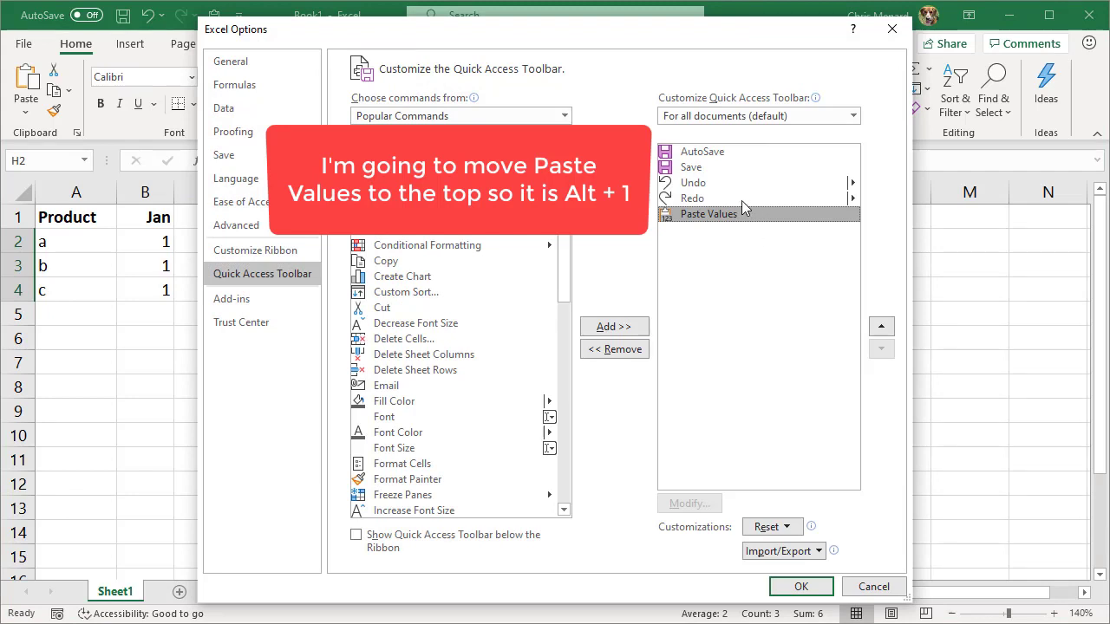
left_click(882, 329)
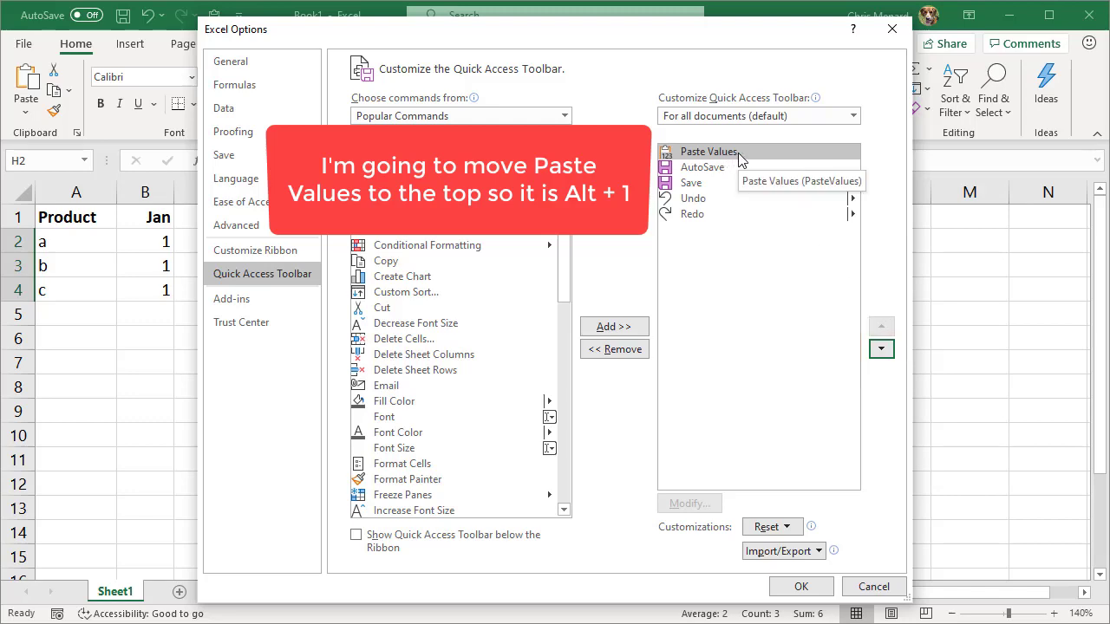
left_click(814, 587)
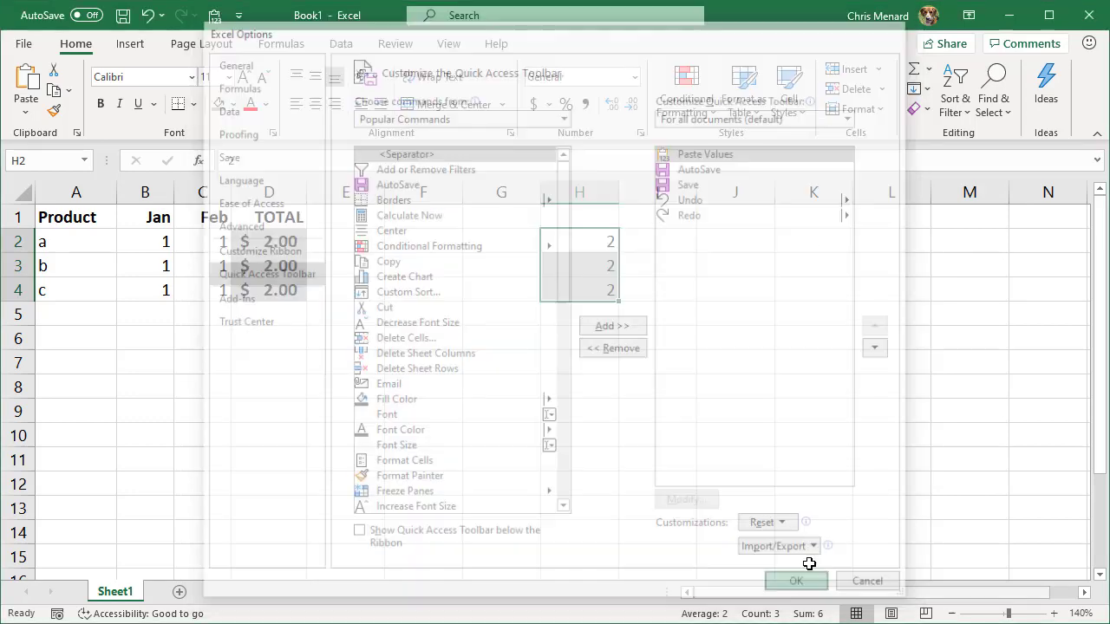
Clear H2:H4, copy the D2:D4 totals, and paste them into H2 as values via Alt+1.
key("Delete")
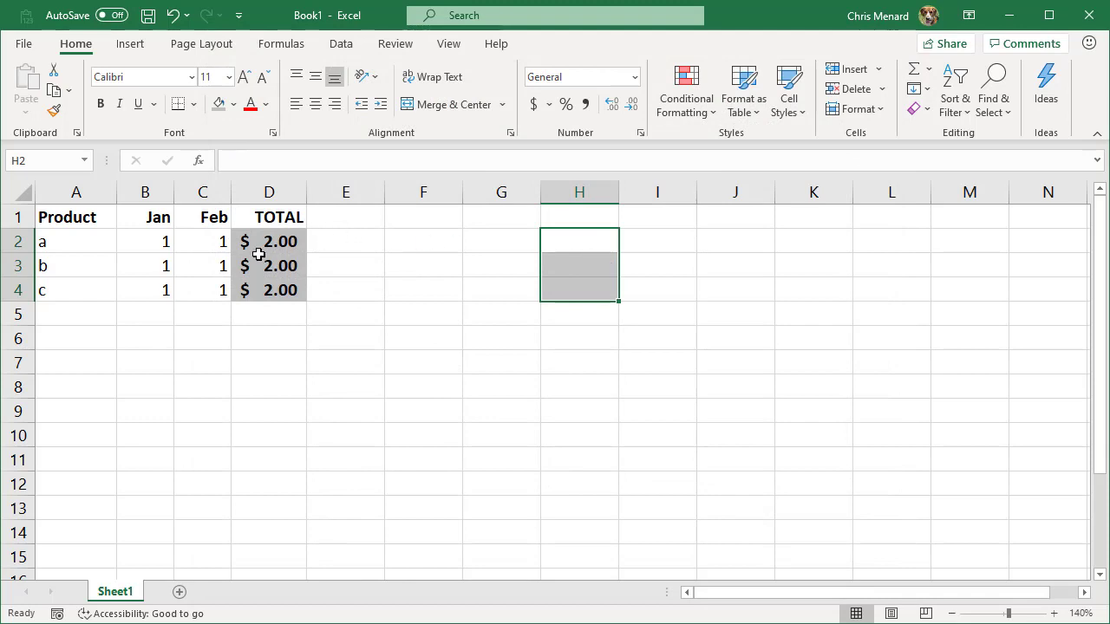
left_click_drag(260, 246, 287, 296)
right_click(286, 292)
left_click(330, 325)
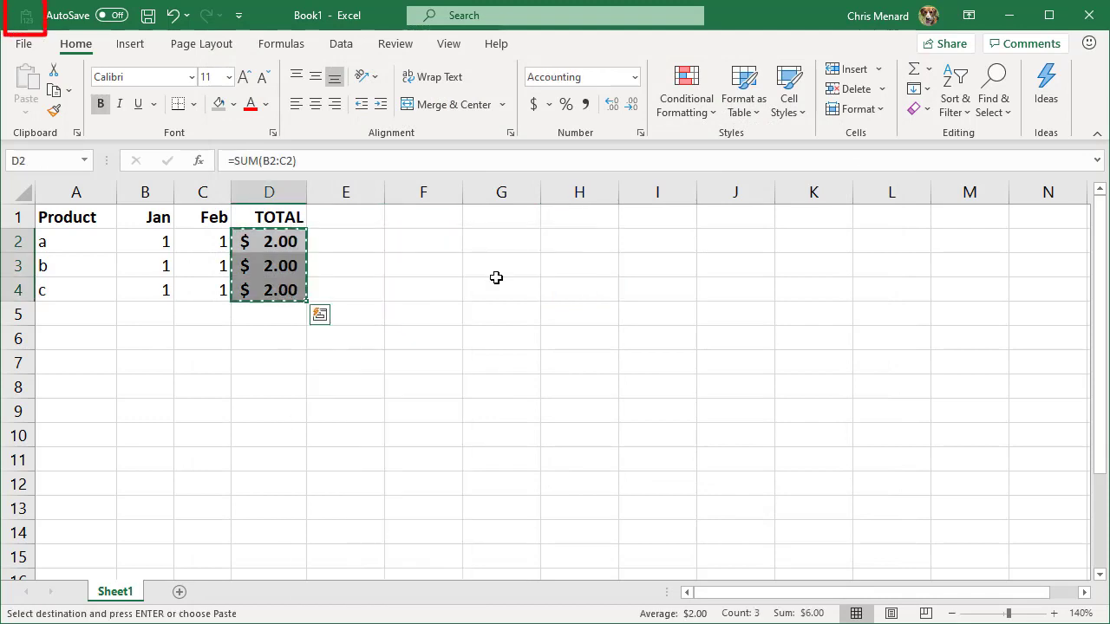
left_click(565, 243)
key("alt+1")
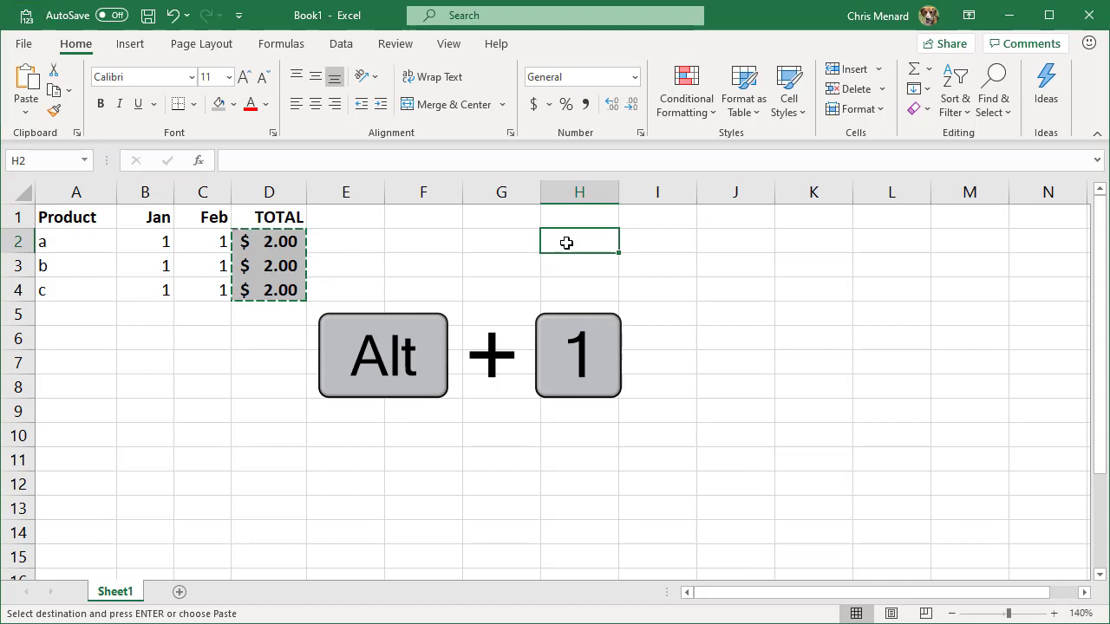